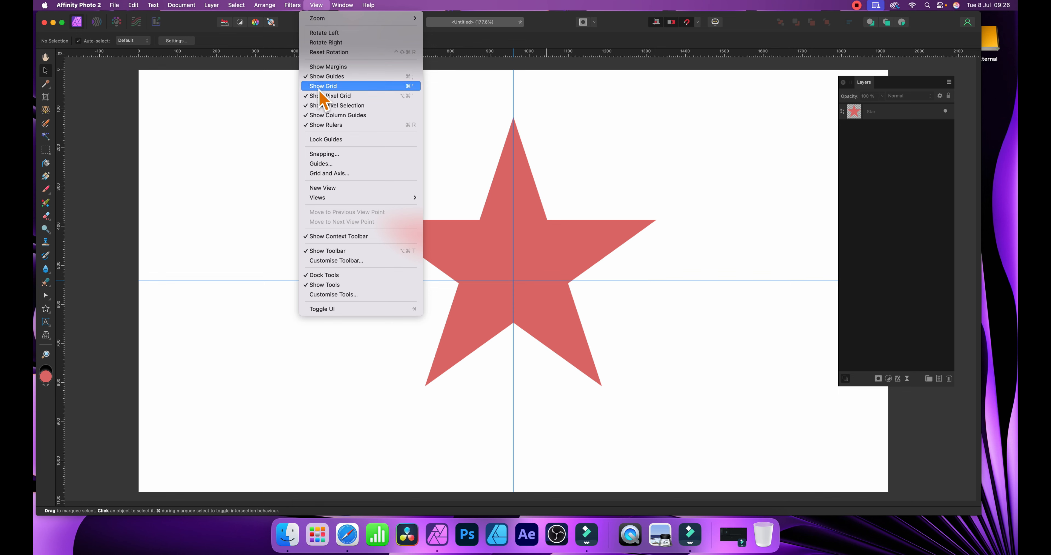
Remove all existing guides, and add a new horizontal guide positioned at about 51 % of the page height.
click(334, 164)
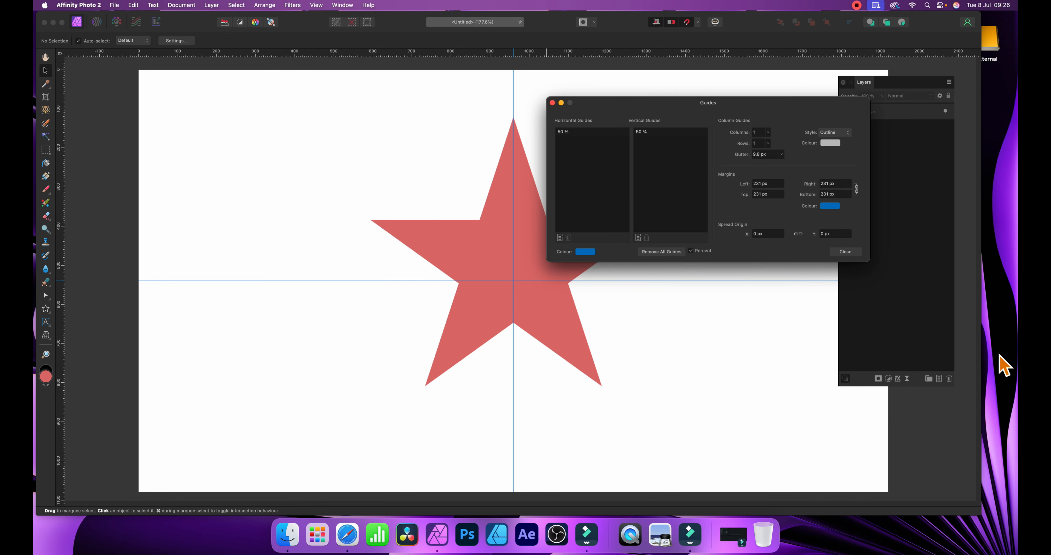
click(667, 252)
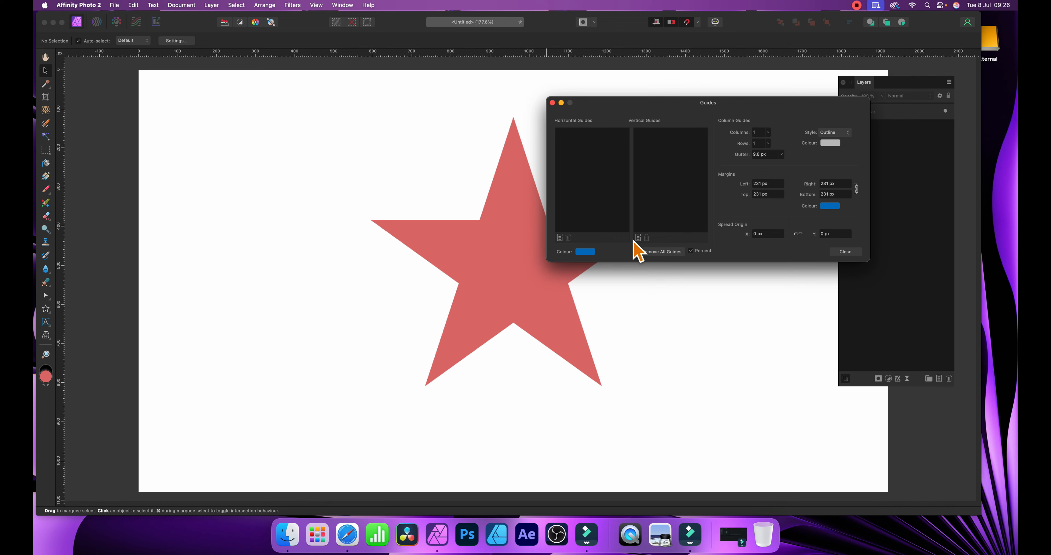
click(561, 238)
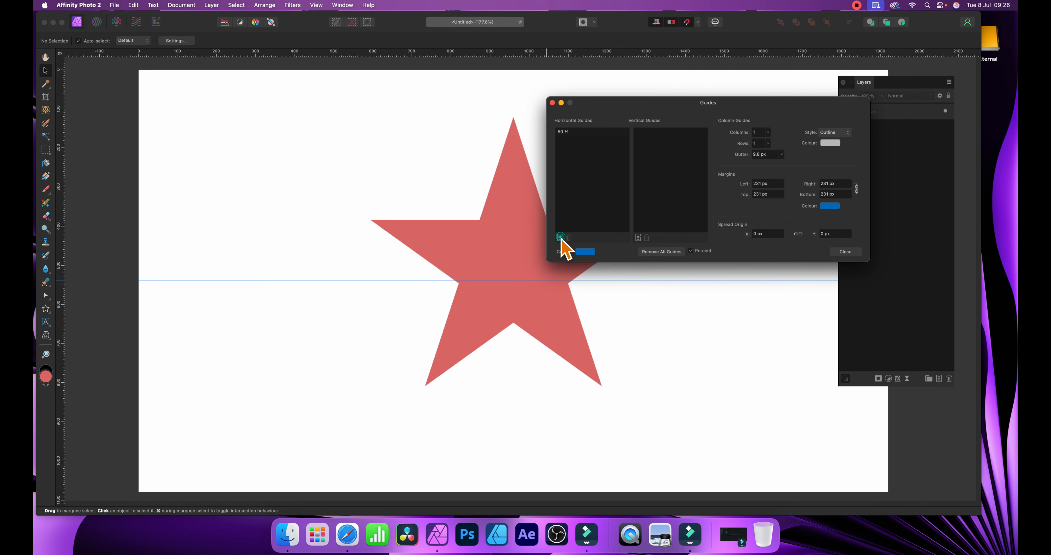
drag(475, 281, 467, 178)
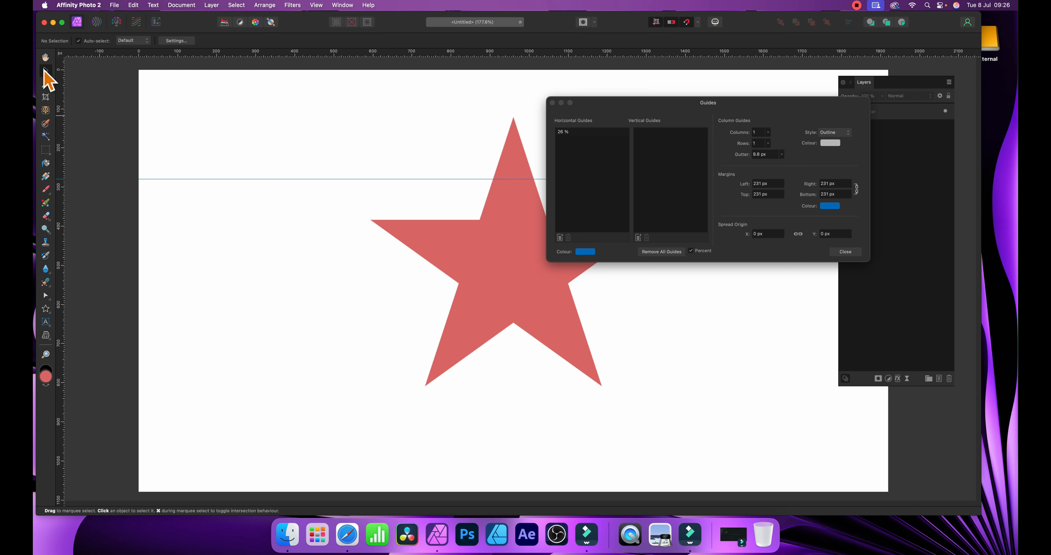
drag(424, 179, 405, 286)
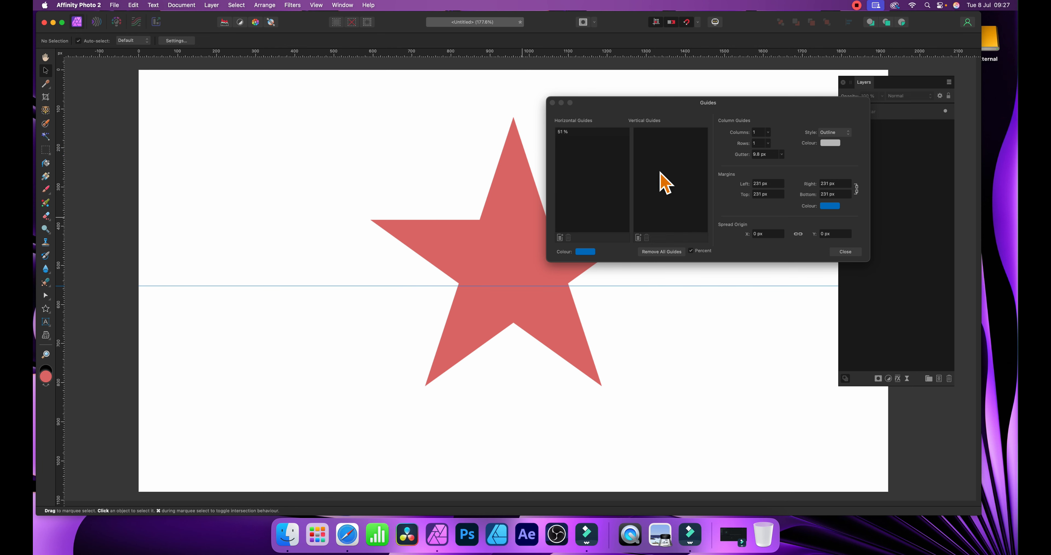
Add a vertical guide and move it to about 38 % of the page width.
click(639, 238)
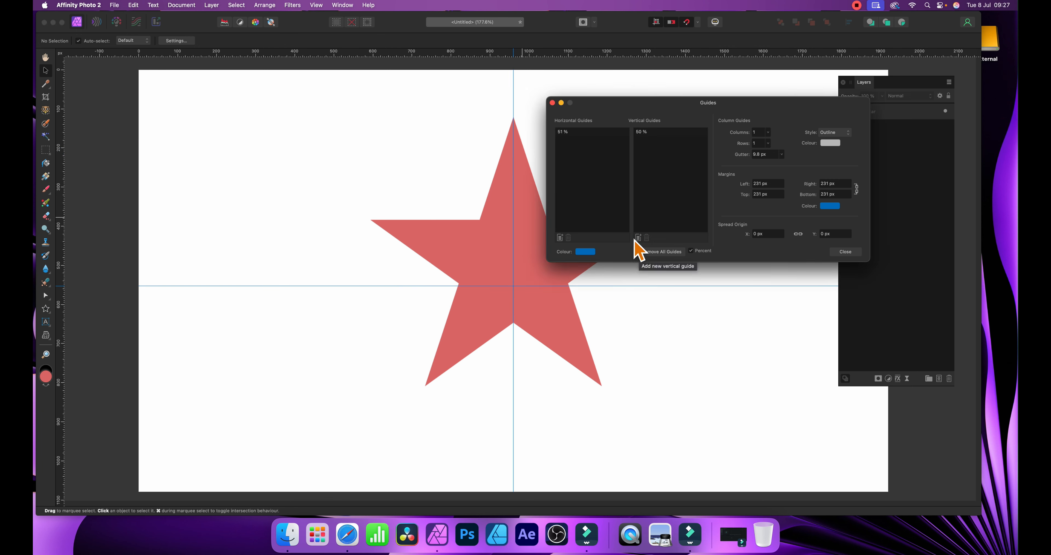
drag(513, 186, 427, 178)
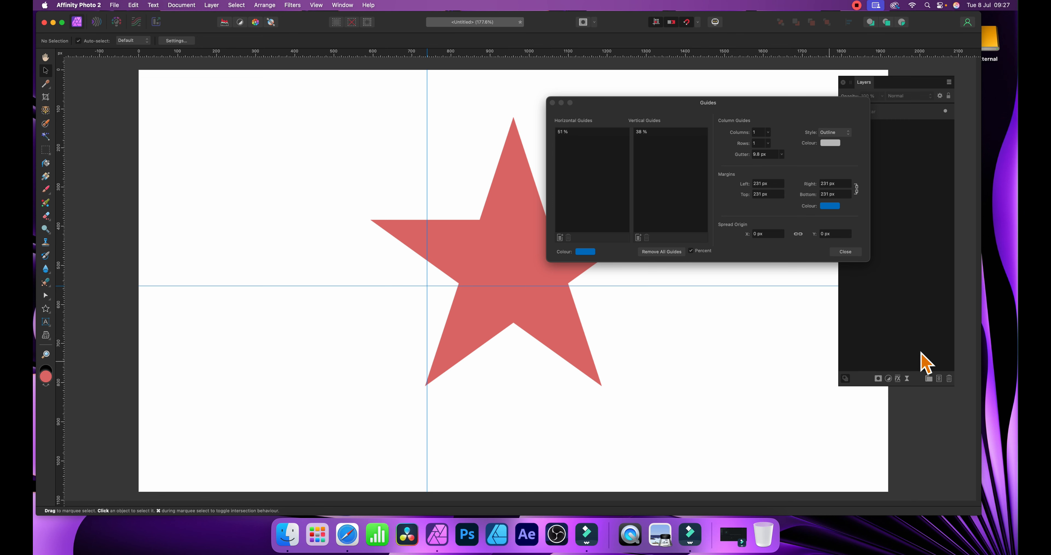
Set the horizontal guide's position to exactly 23 % in the guide settings.
click(569, 141)
click(569, 141)
click(566, 132)
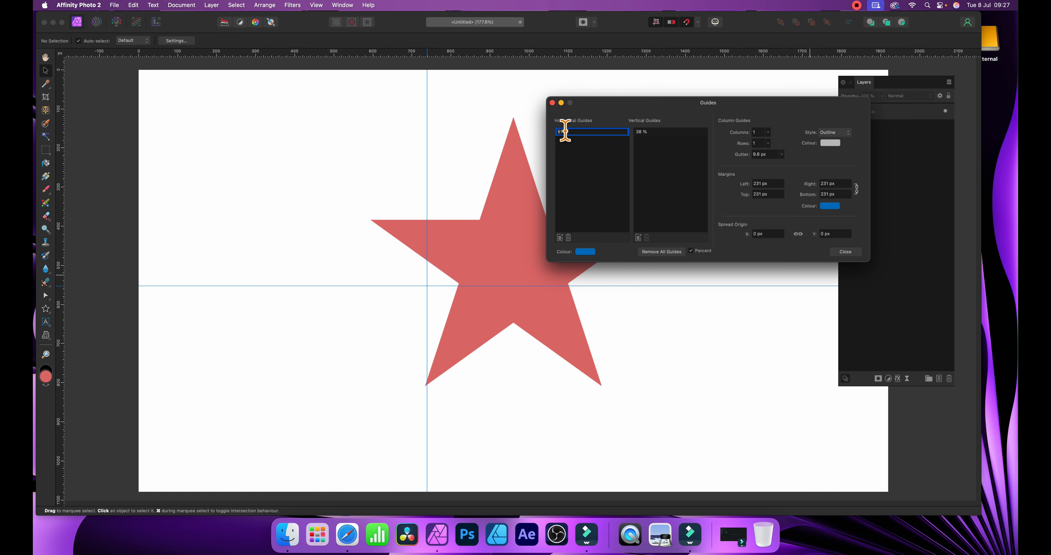
click(556, 134)
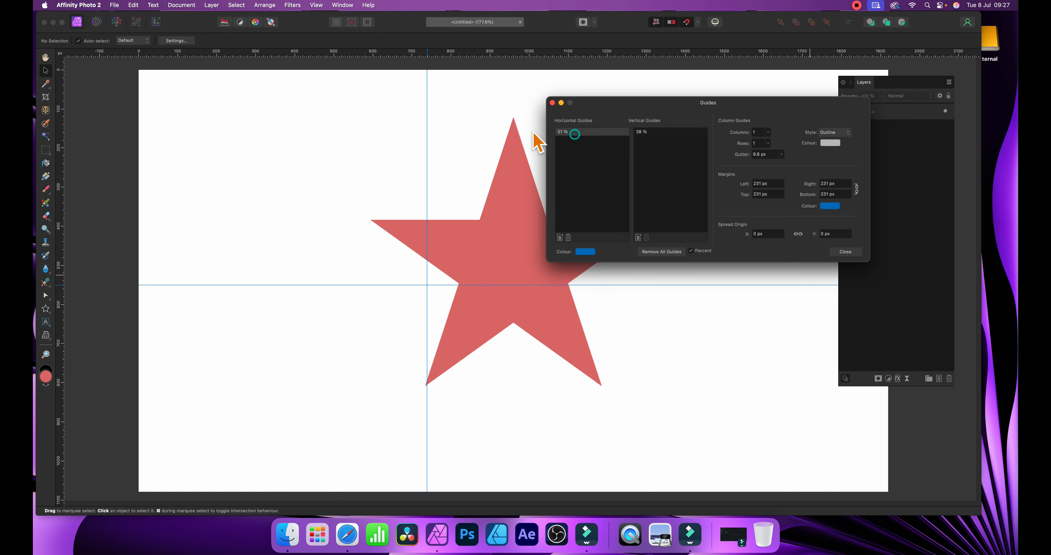
click(570, 134)
click(568, 131)
double_click(569, 131)
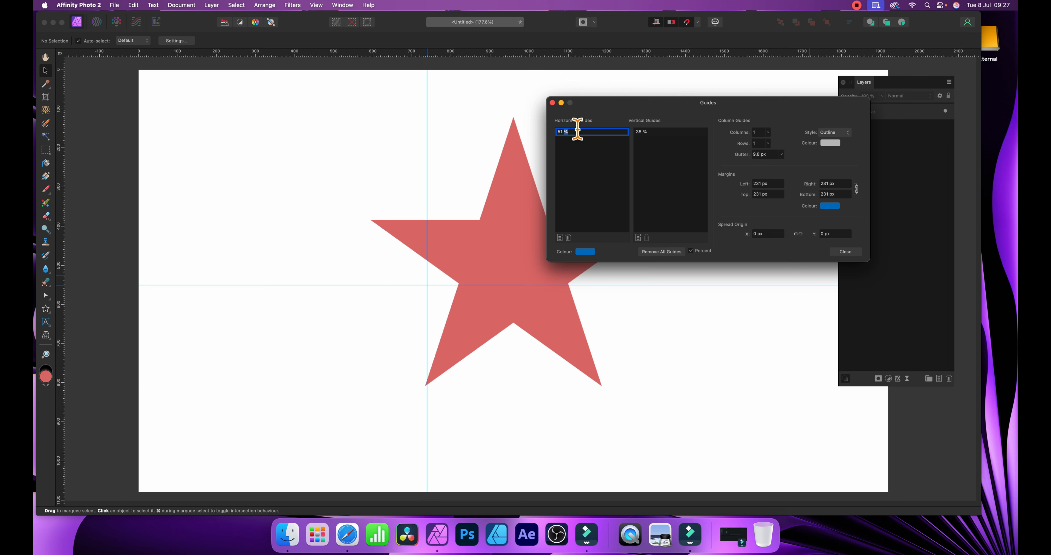
key(BackSpace)
key(BackSpace)
text(23)
key(Return)
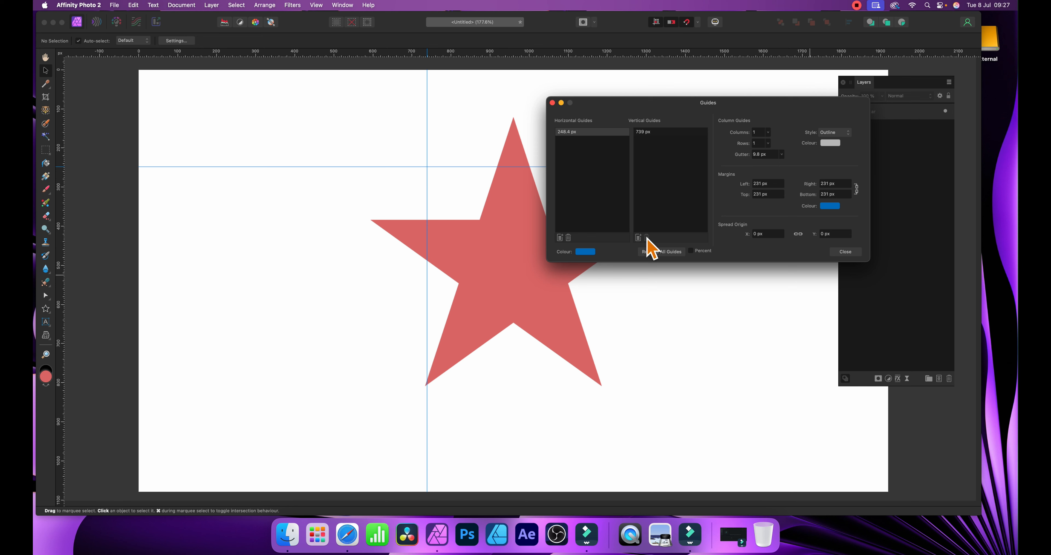
Show guide positions as percentages, and replace the existing horizontal guide with three new horizontal guides at 50 %.
click(692, 253)
click(568, 238)
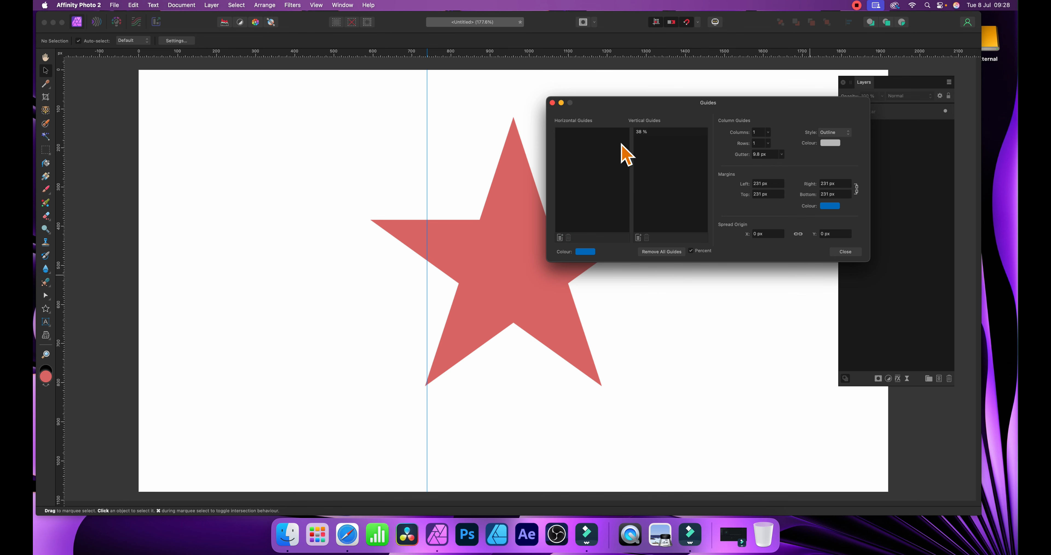
click(560, 237)
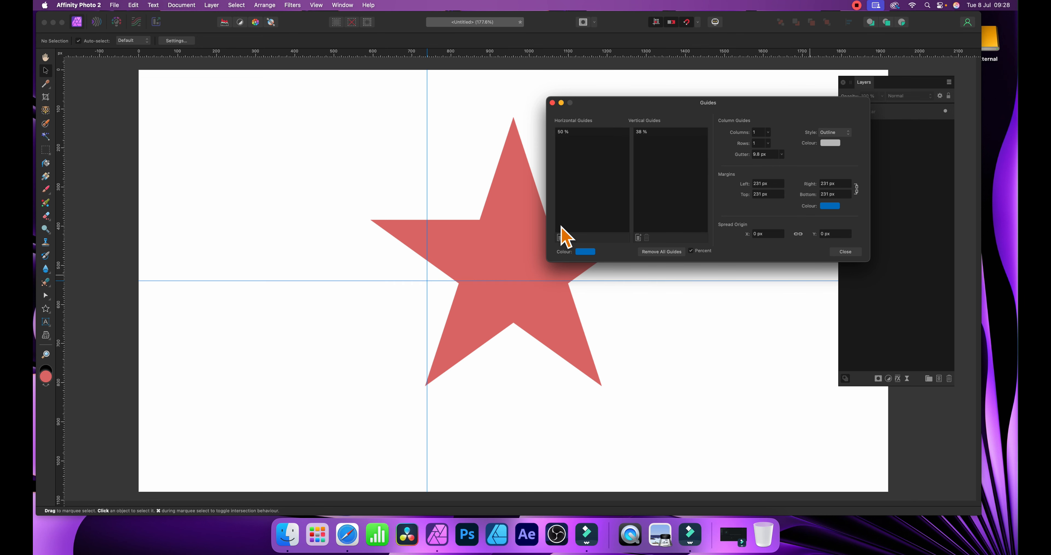
click(560, 237)
Set the last of the three horizontal guides to 20 %.
click(564, 149)
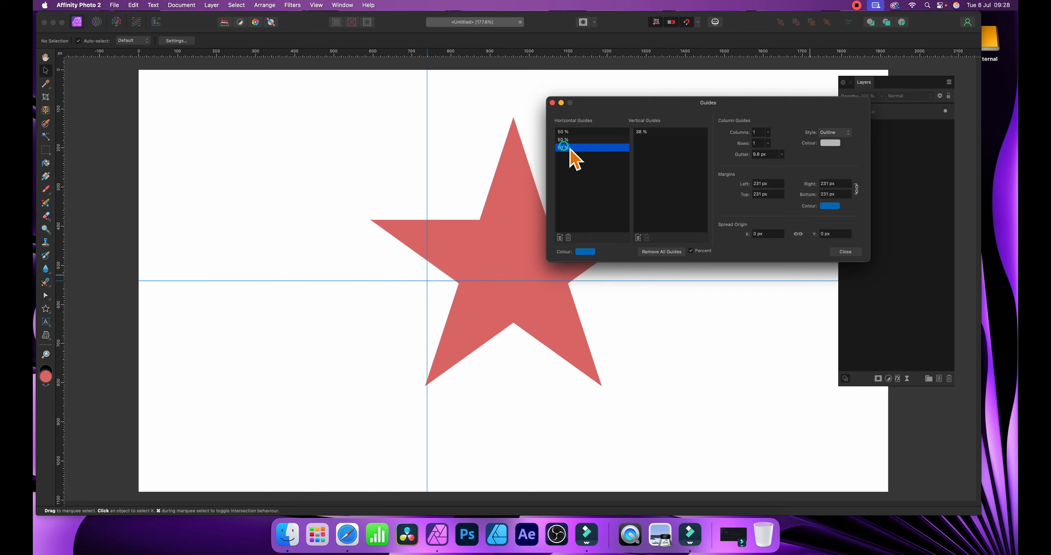
double_click(568, 146)
drag(576, 145, 541, 143)
text(20)
key(Return)
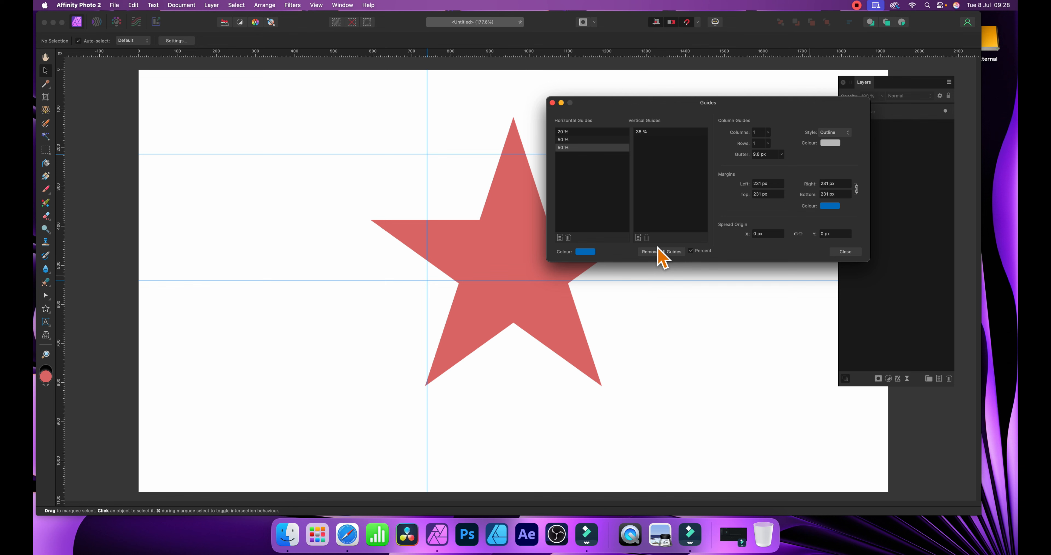
Change the guide colour to pinkish red (H 340, S 73, L 51) and close the guide settings.
click(586, 252)
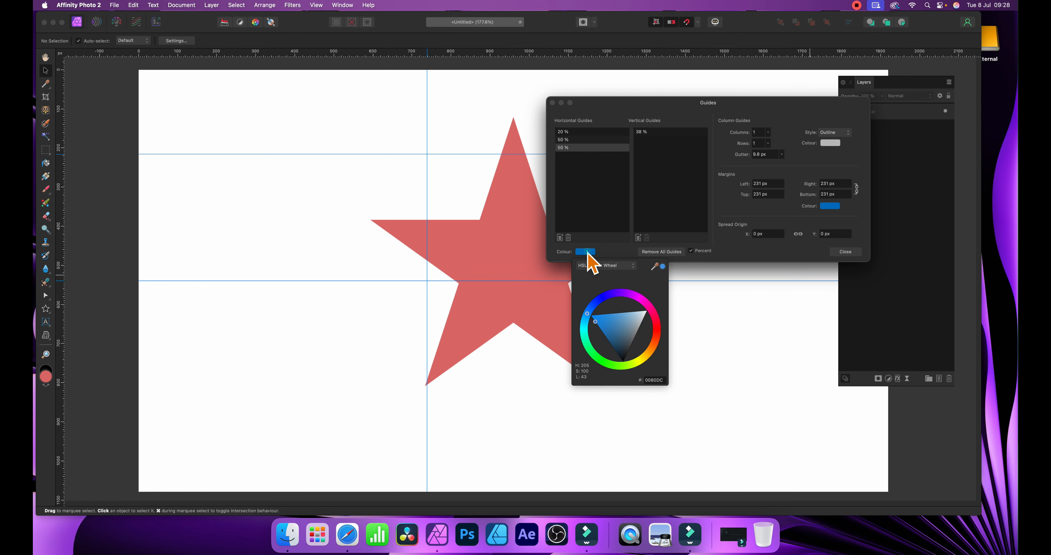
click(653, 311)
drag(653, 313, 638, 323)
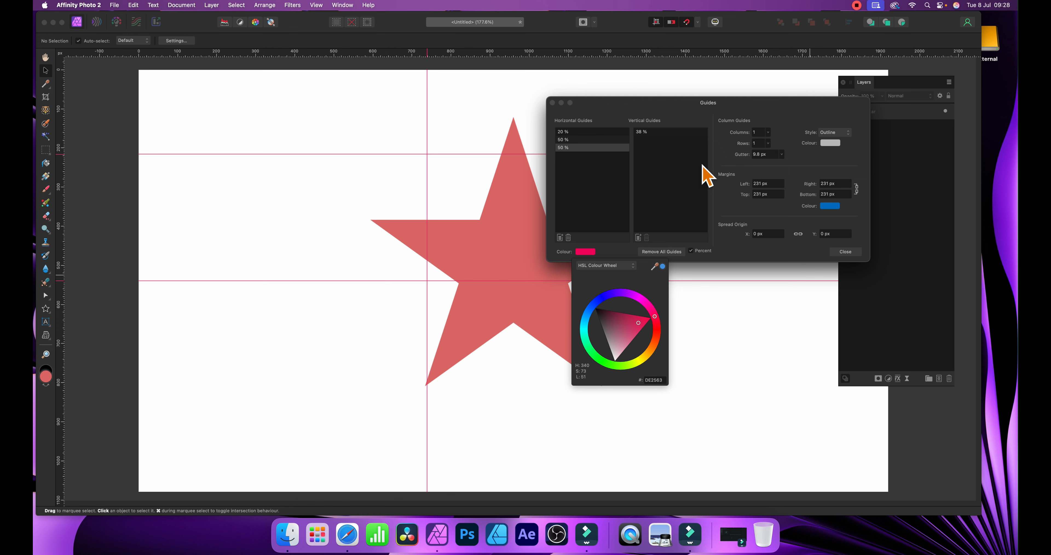
click(850, 253)
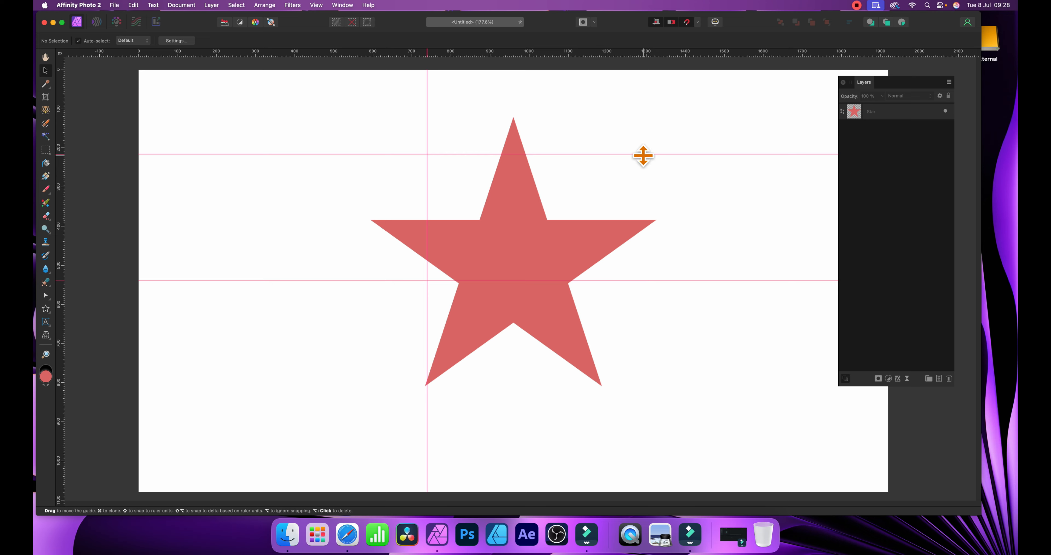
Move the upper horizontal guide to about 275 px, one of the centre guides to about 800 px, and the vertical guide to about 1420 px.
drag(644, 154, 666, 177)
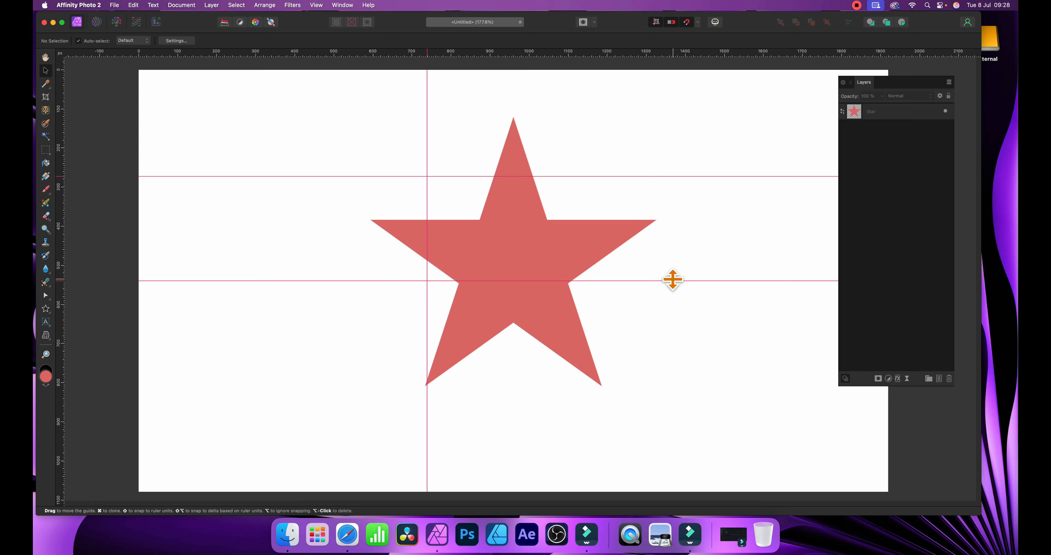
drag(673, 280, 680, 381)
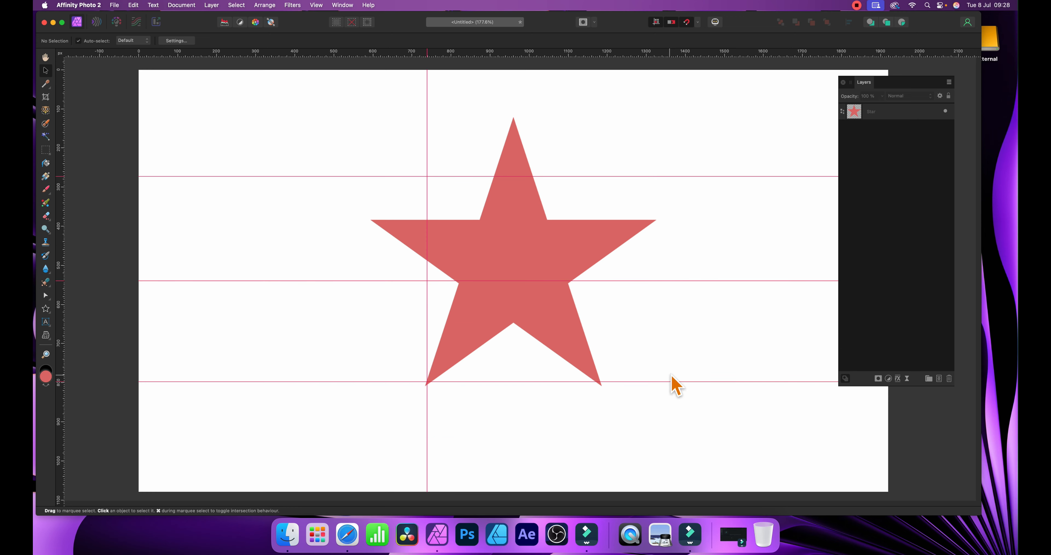
drag(427, 201, 693, 211)
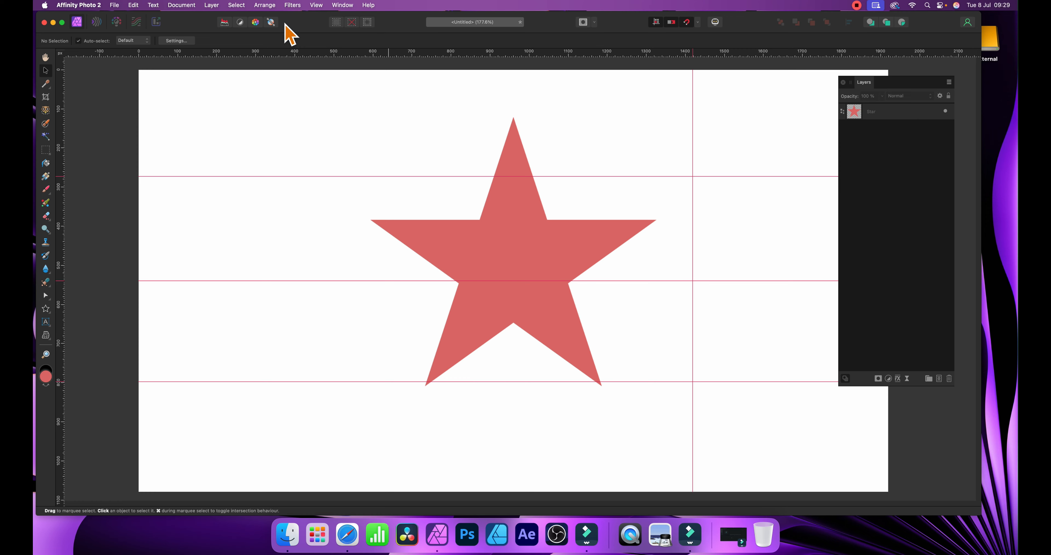
Hide the guides on the canvas and show them again.
click(320, 5)
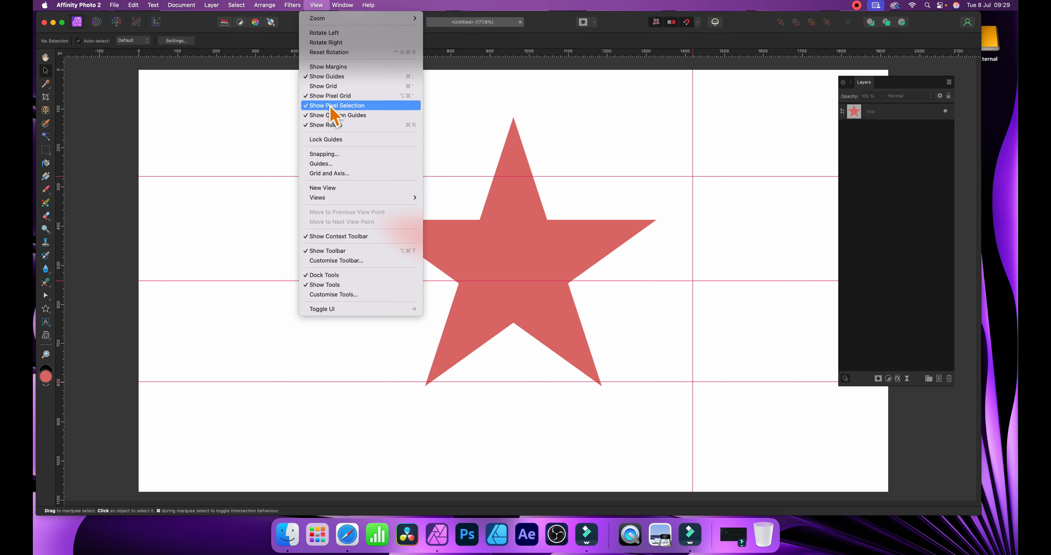
click(342, 77)
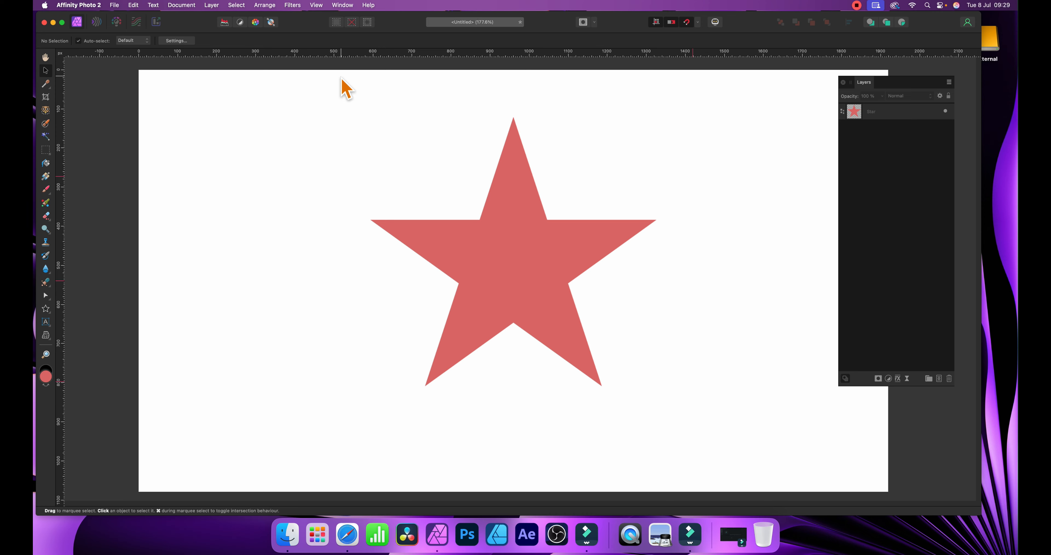
click(315, 5)
click(327, 77)
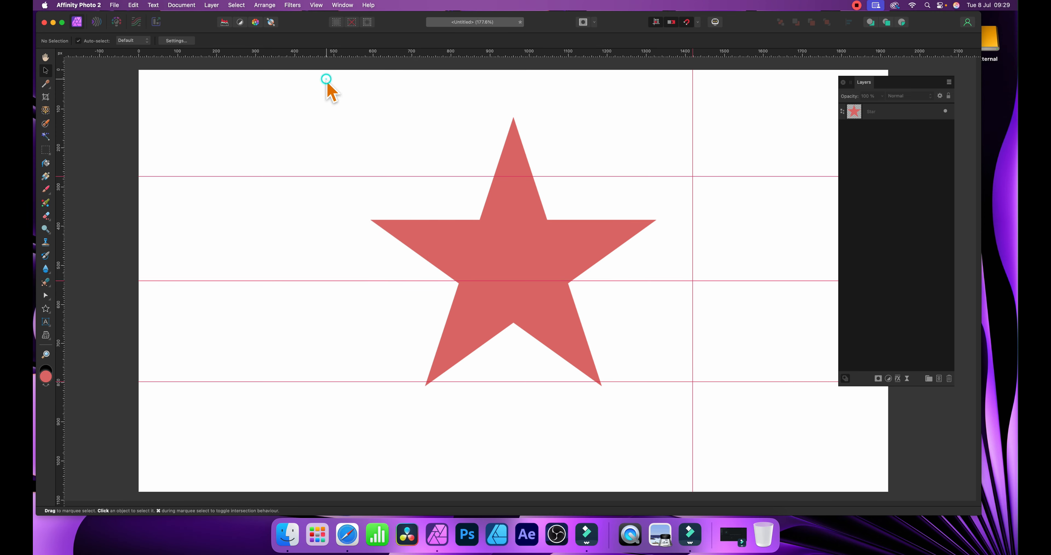
Hide the rulers around the canvas and show them again.
click(320, 5)
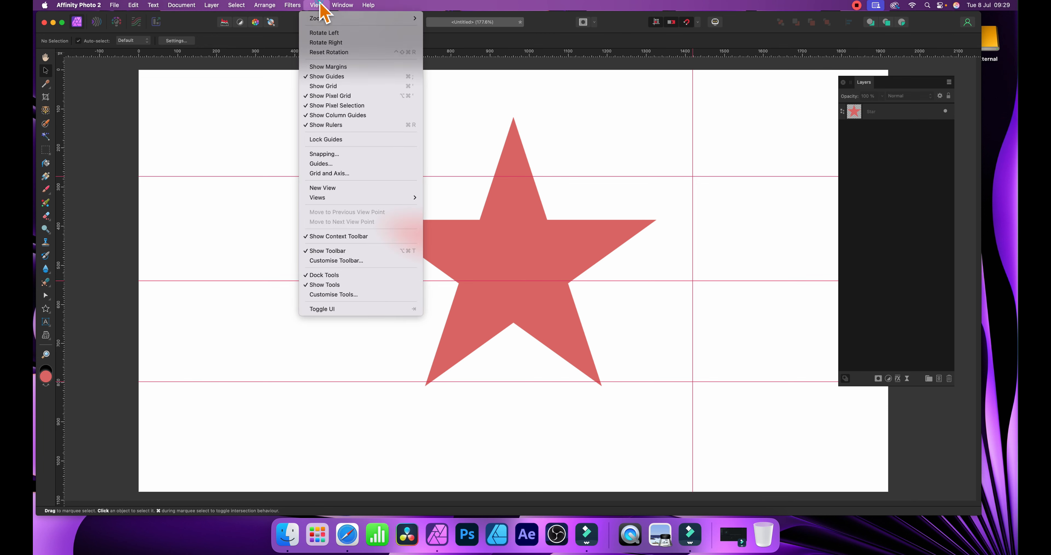
click(347, 125)
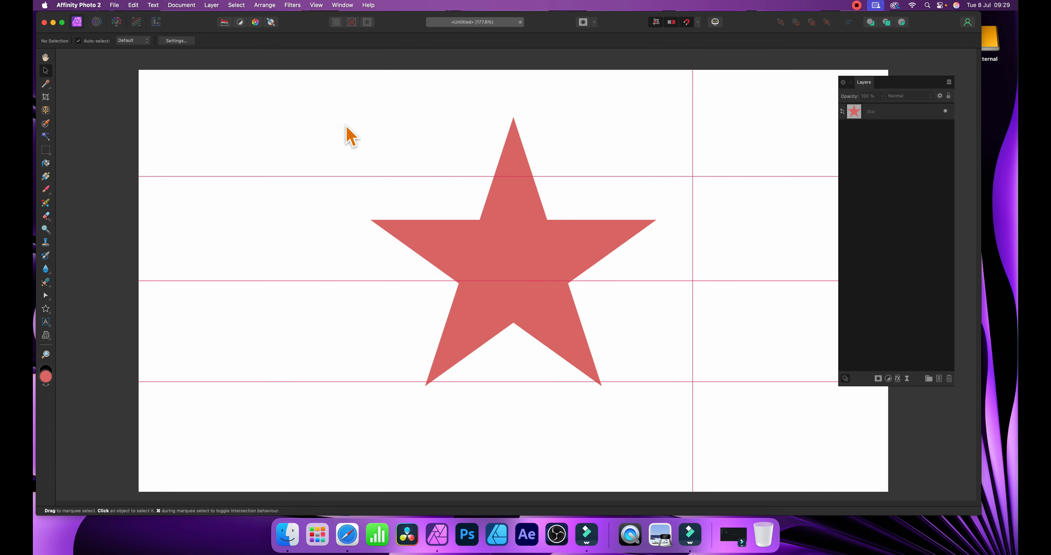
click(316, 5)
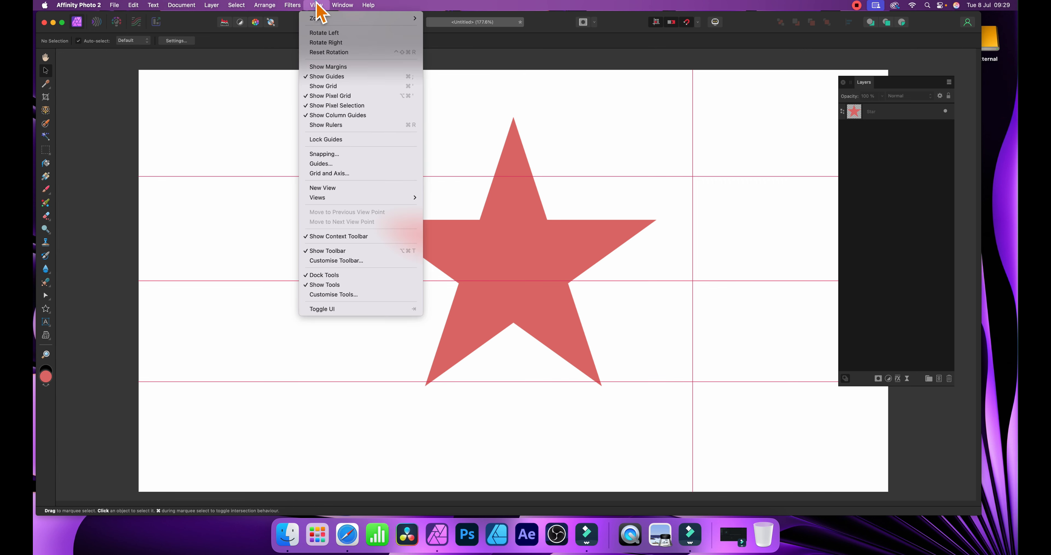
click(336, 126)
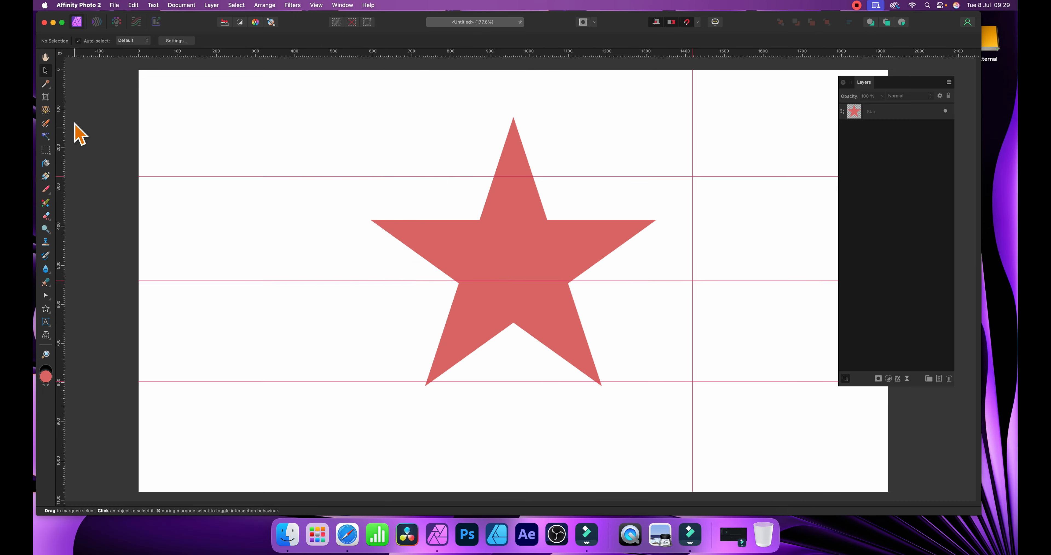
Create vertical guides from the ruler at about 225, 400, 595 and 820 px, and horizontal guides at about 135 and 175 px.
drag(63, 107, 227, 133)
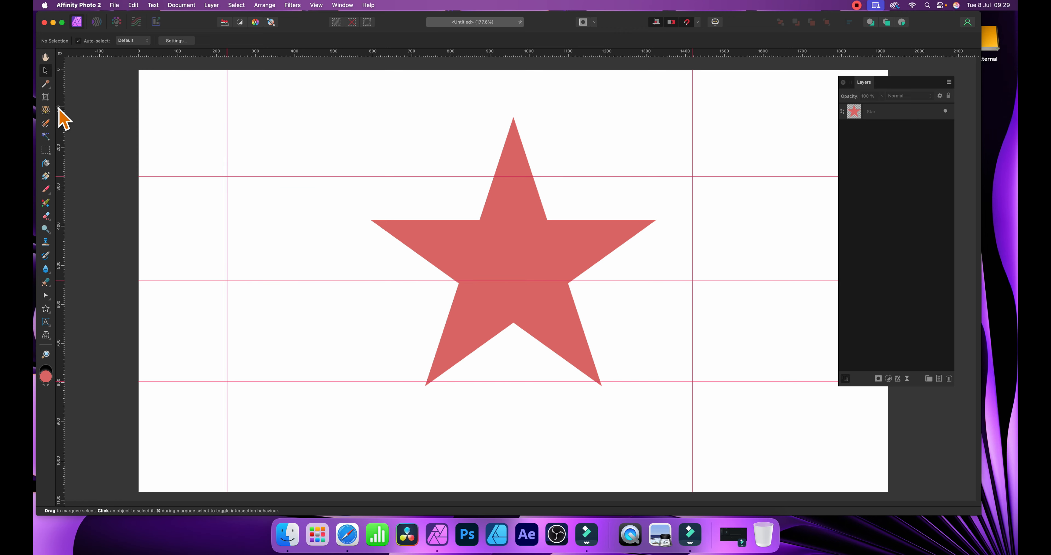
drag(58, 107, 295, 106)
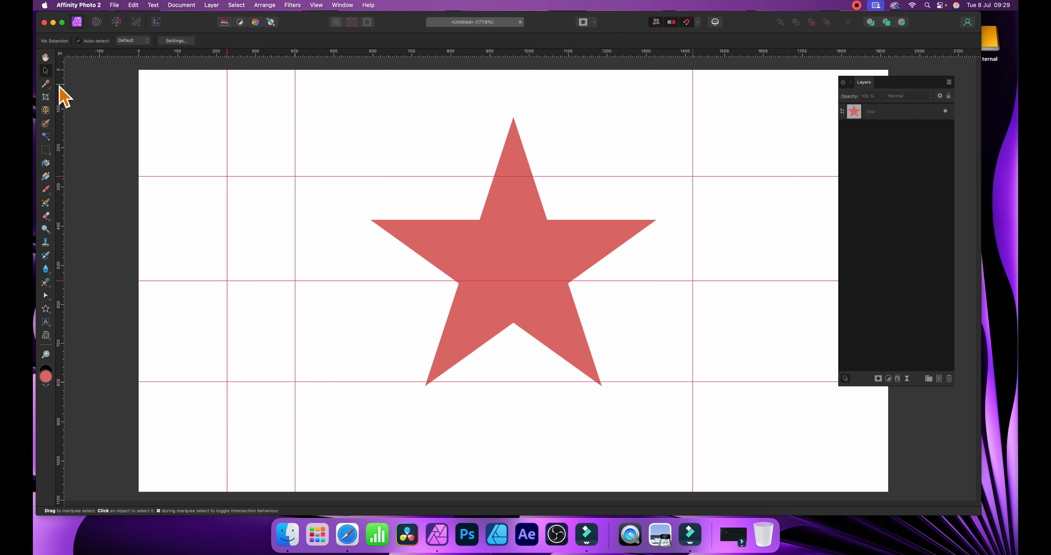
drag(59, 97, 370, 98)
drag(60, 102, 459, 94)
drag(432, 56, 425, 121)
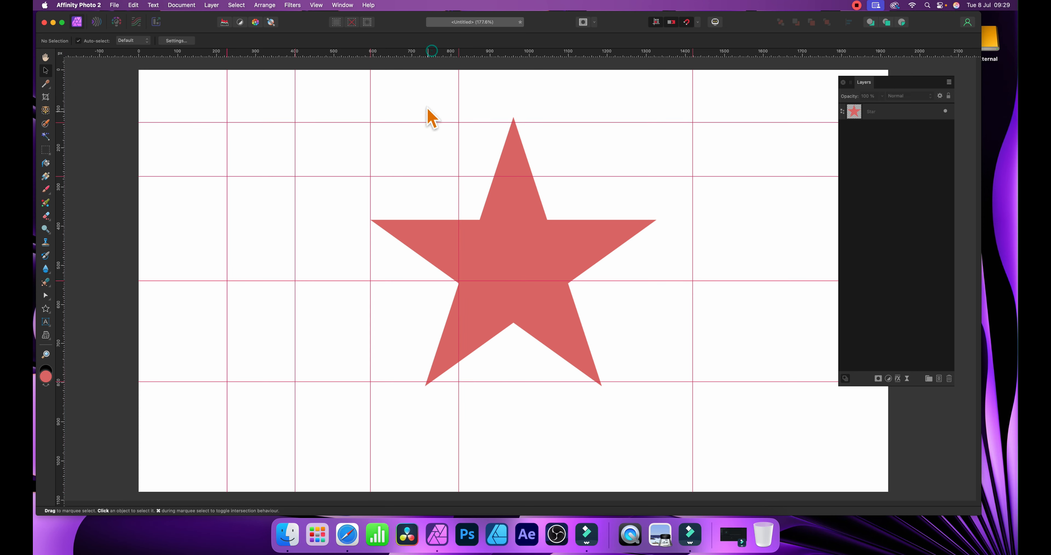
drag(418, 56, 416, 141)
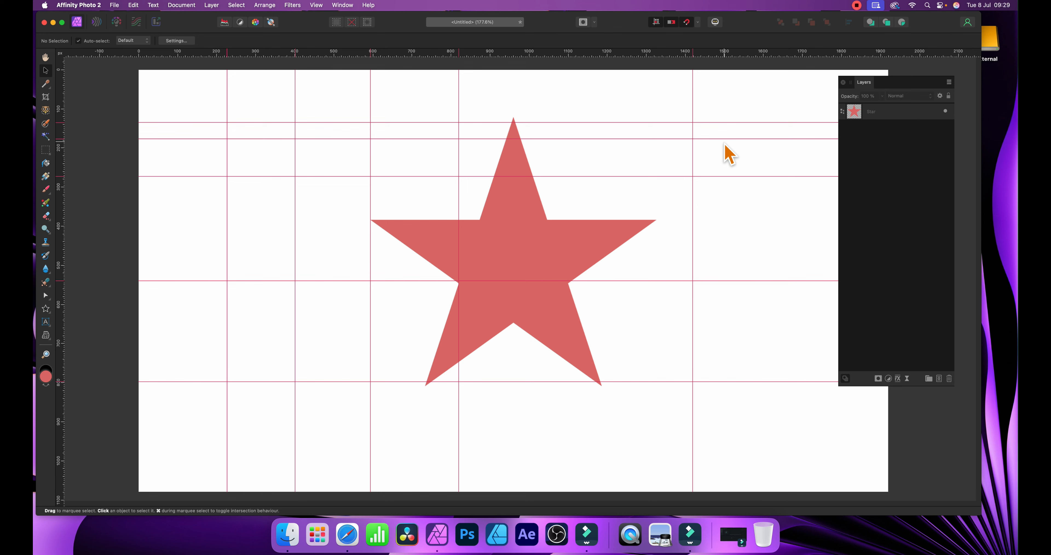
Lock all guides so they cannot be moved on the canvas.
click(324, 4)
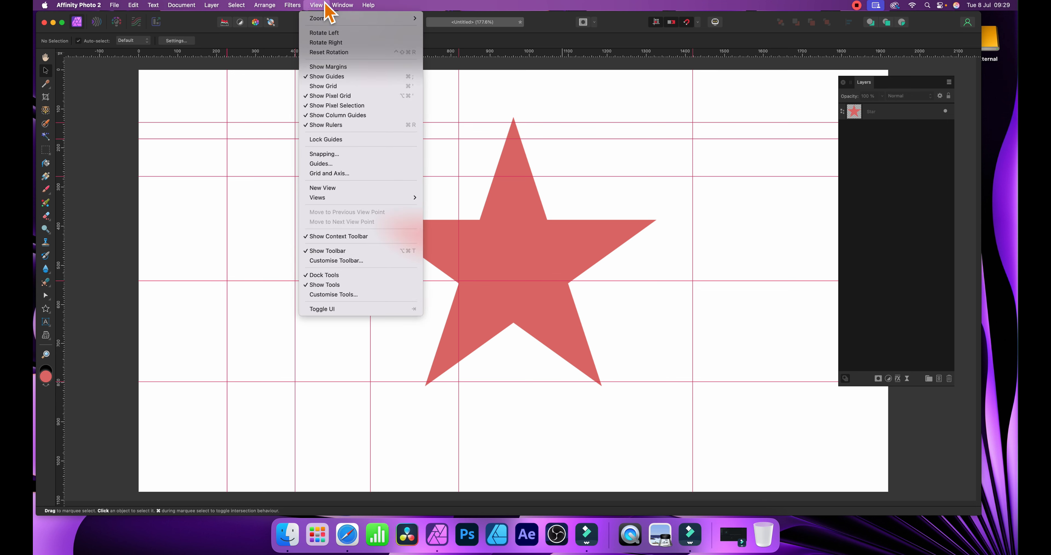
click(359, 139)
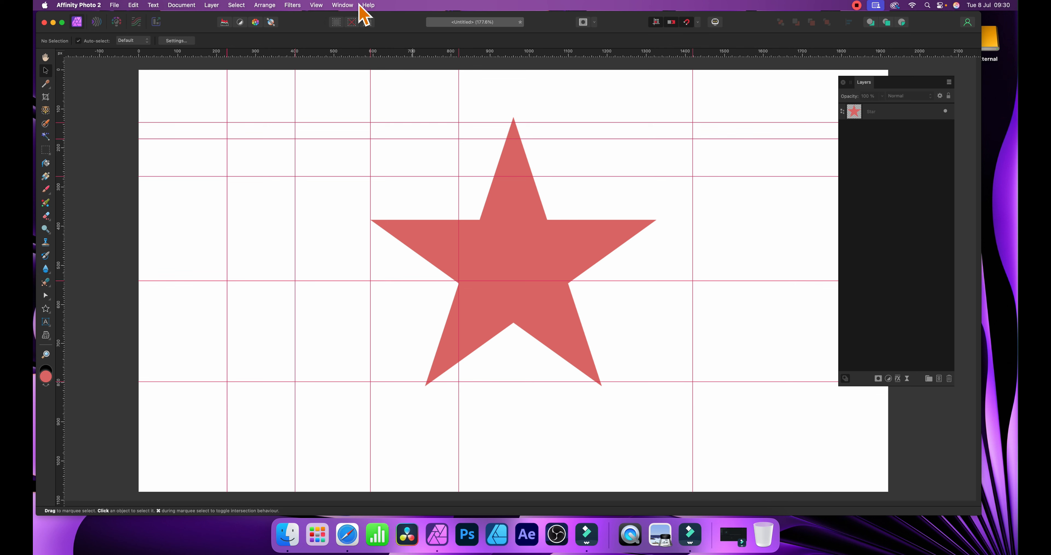
View the horizontal and vertical guide positions in the guides settings.
click(316, 5)
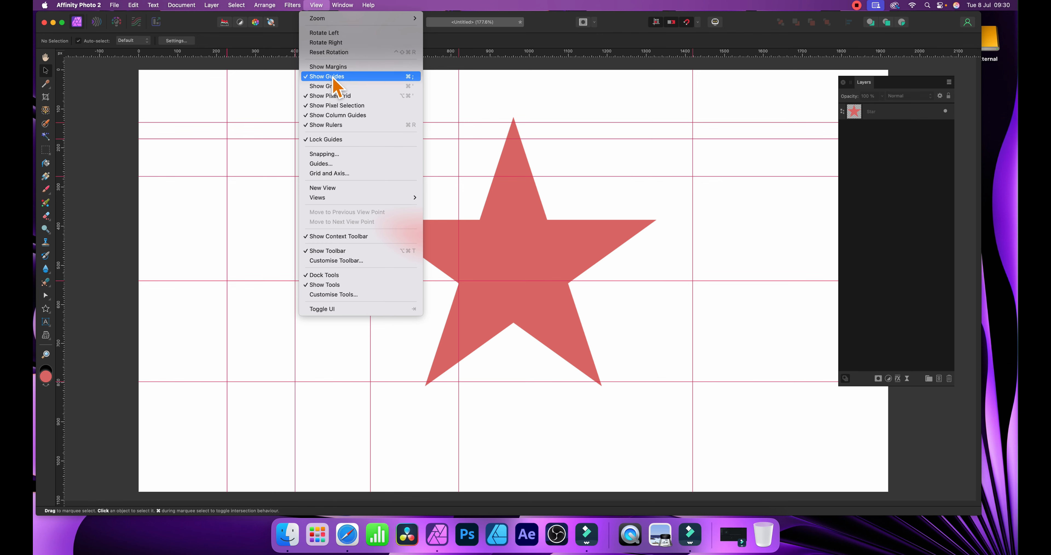
click(331, 165)
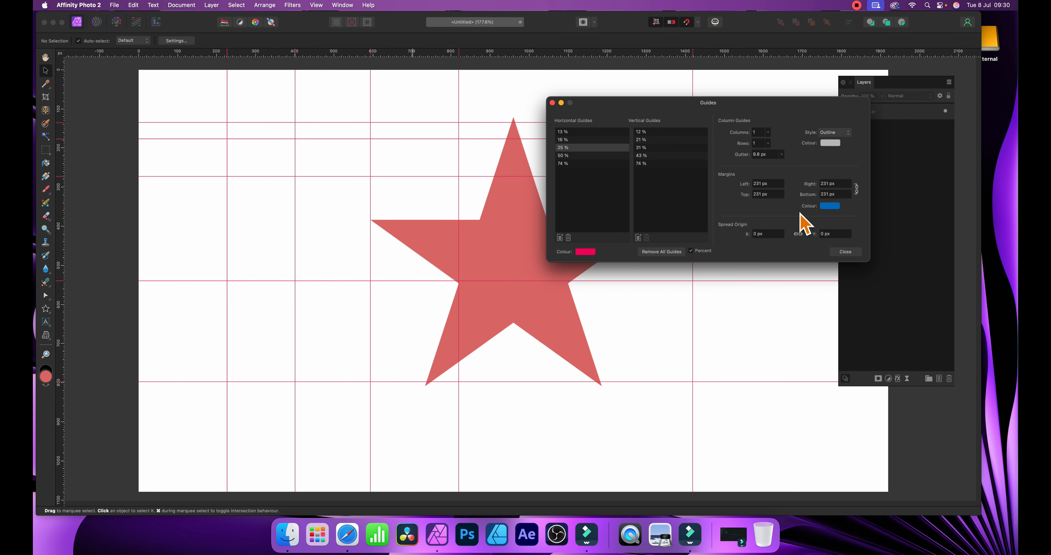
click(854, 252)
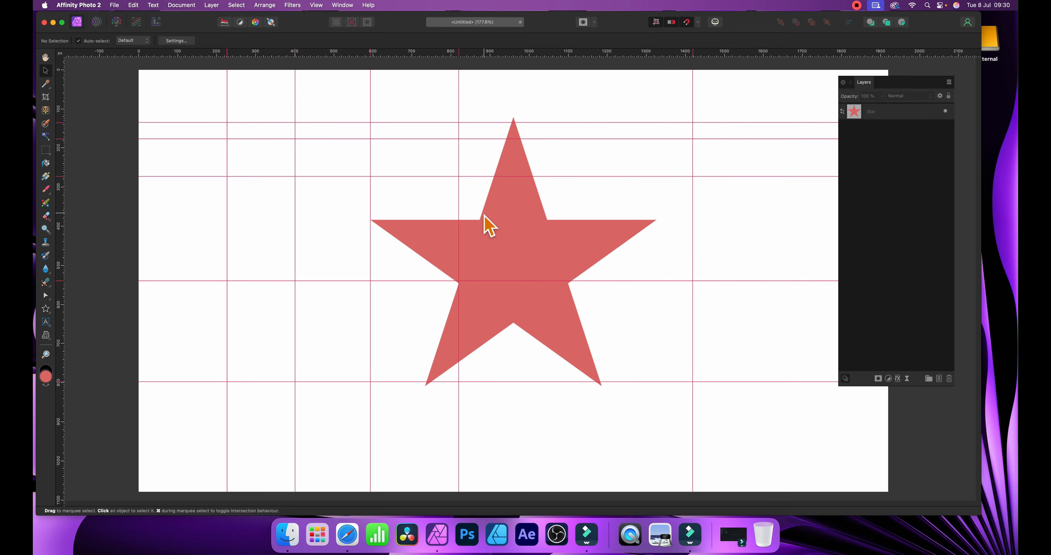
Move the star left so its top meets the horizontal guide at about 135 px and its left tip the vertical guide at about 400 px.
drag(521, 241, 469, 248)
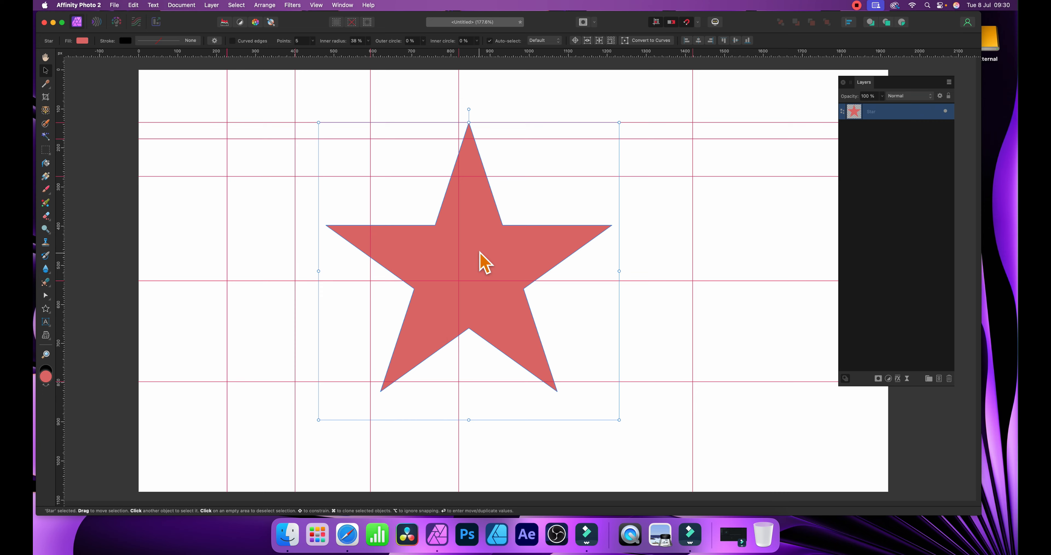
drag(481, 260, 448, 251)
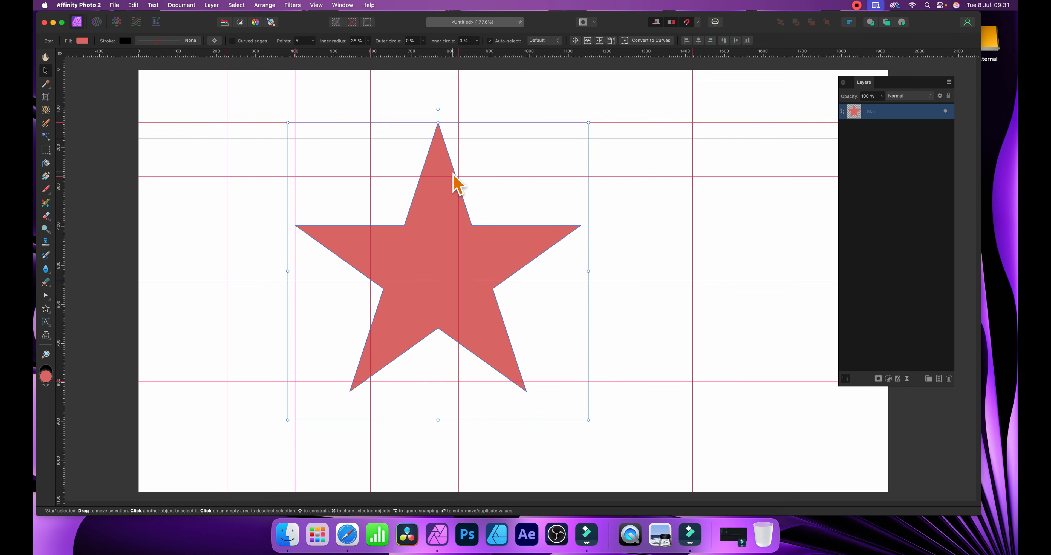
Toggle the Snap to guides option in the snapping settings.
click(317, 5)
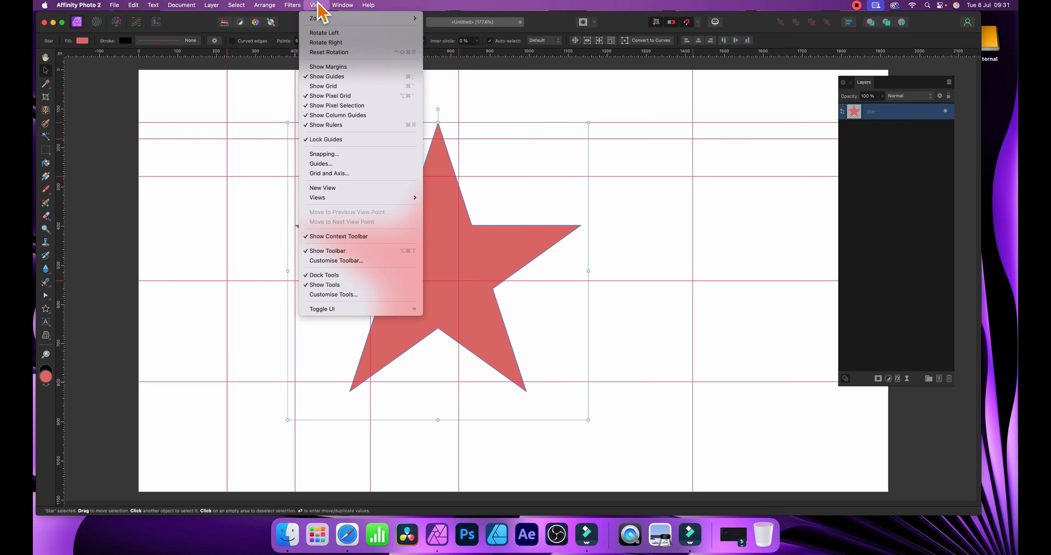
click(360, 158)
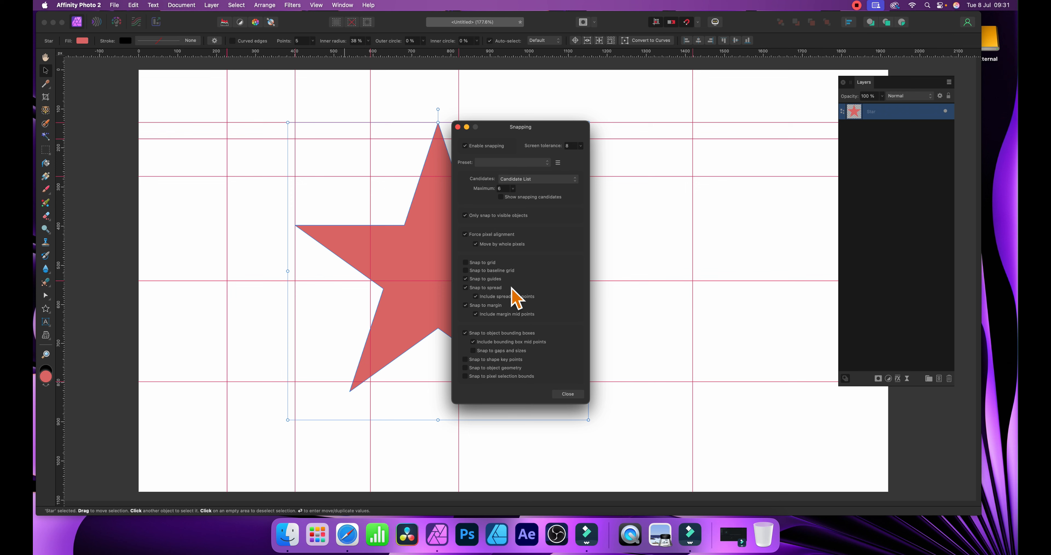
click(465, 278)
click(574, 393)
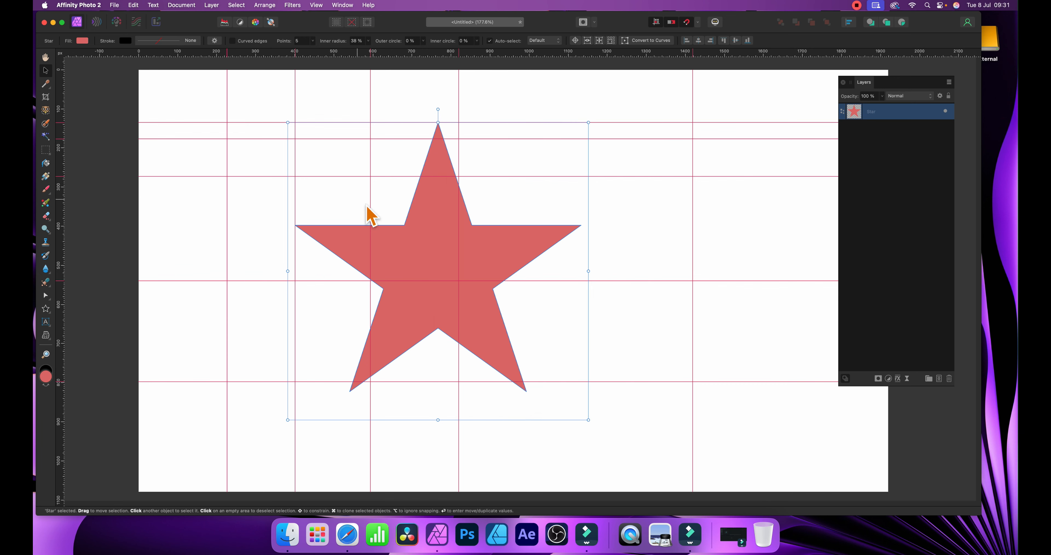
Remove all horizontal and vertical guides from the document using the guides settings.
click(314, 5)
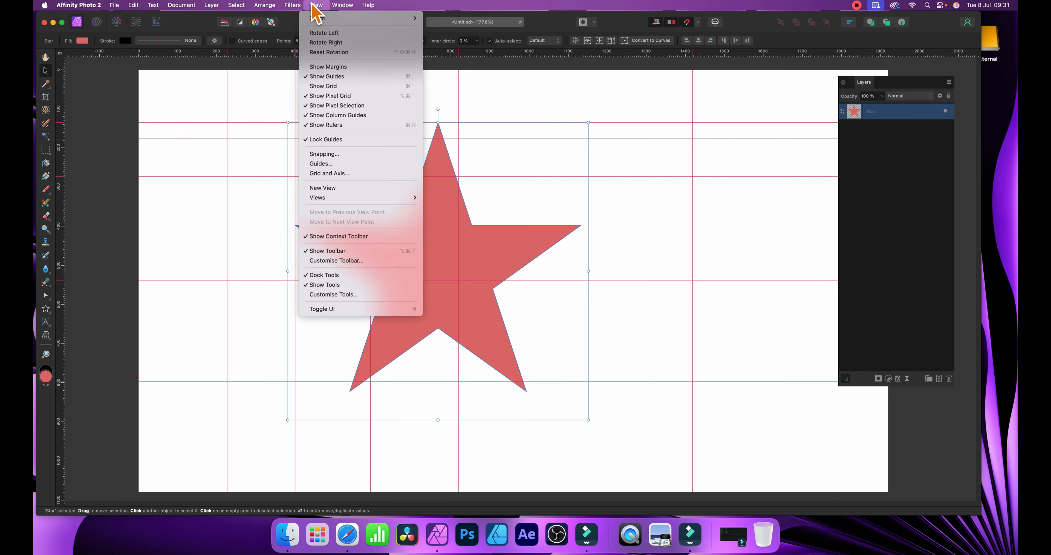
click(330, 167)
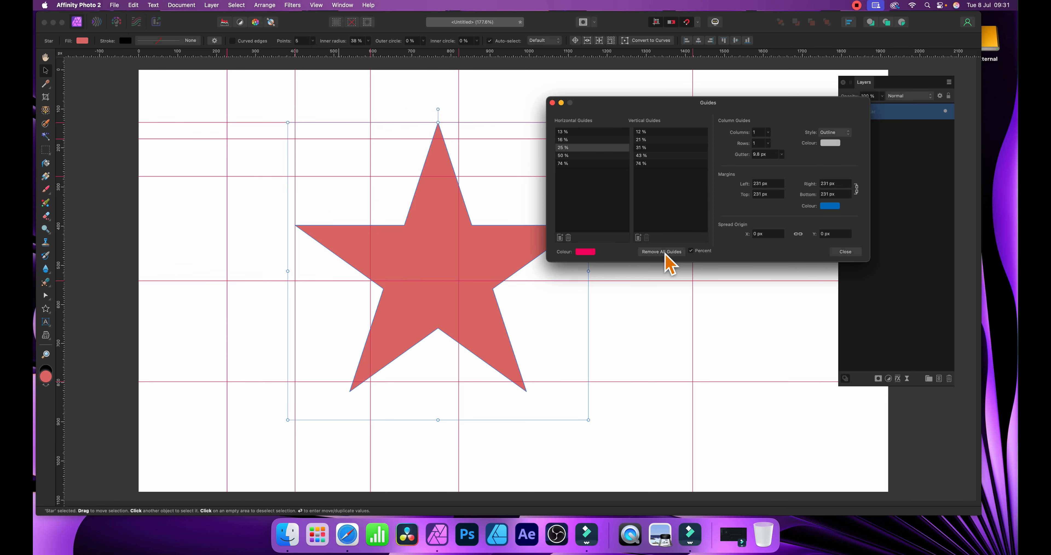
click(665, 252)
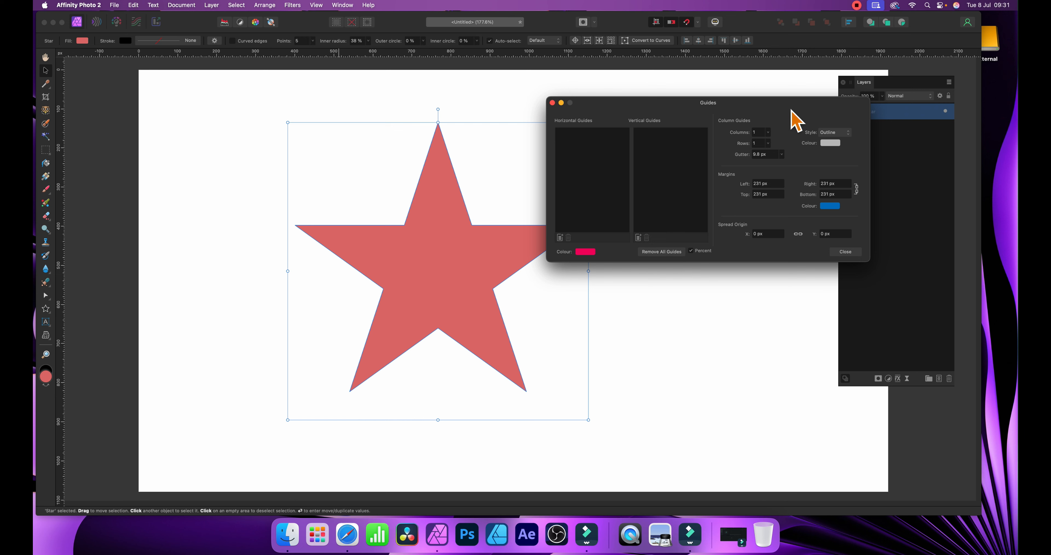
Set the number of columns for the column guides to 13.
drag(790, 105, 666, 108)
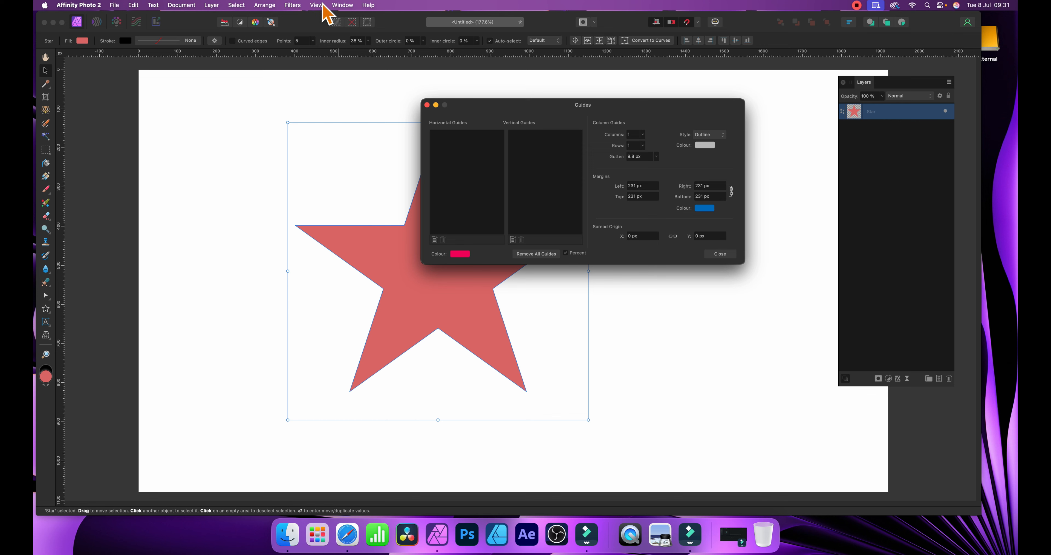
click(643, 134)
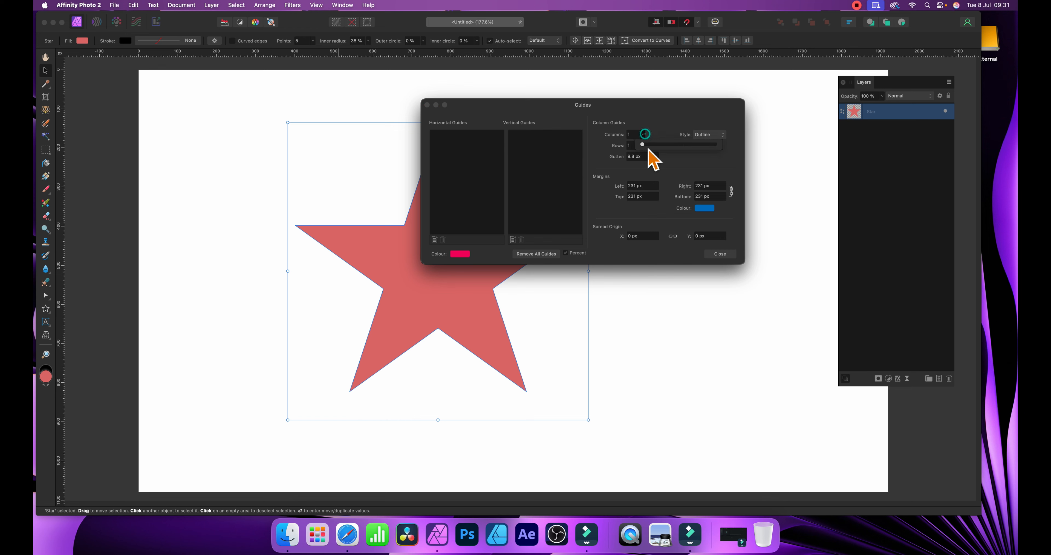
drag(644, 143, 672, 150)
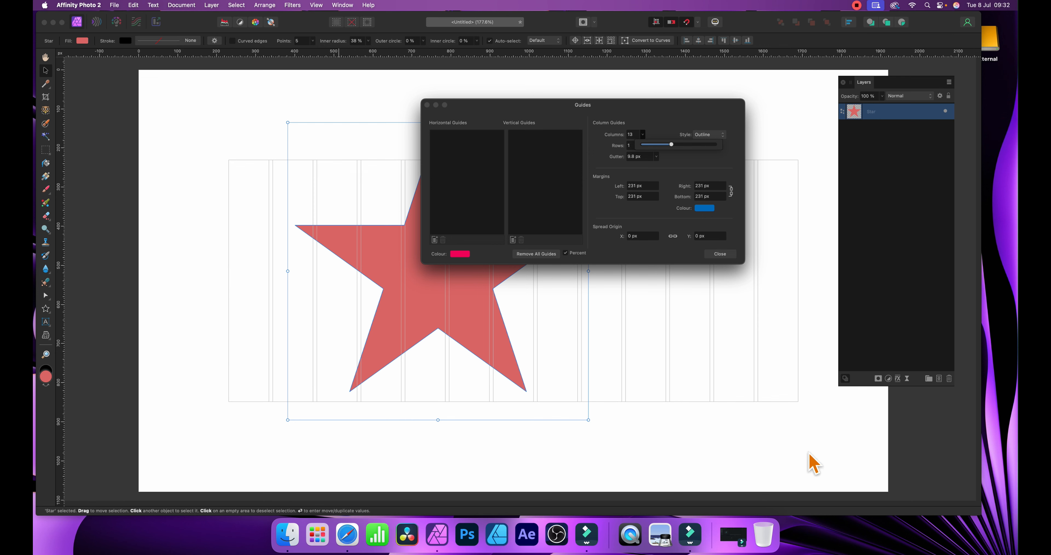
Set all four linked page margins to 0 px and the column guides' gutter to 12.6 px.
click(653, 187)
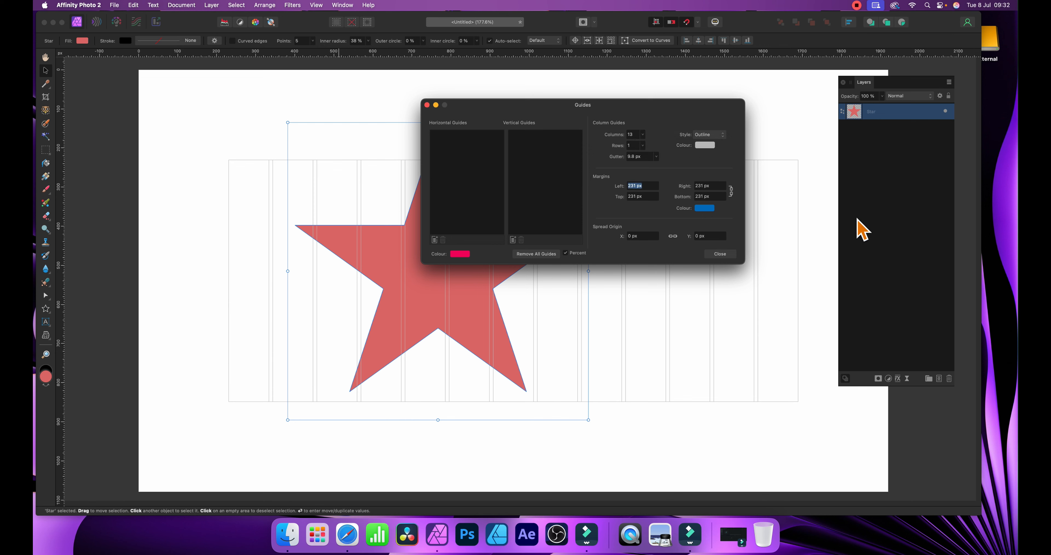
text(0)
key(Tab)
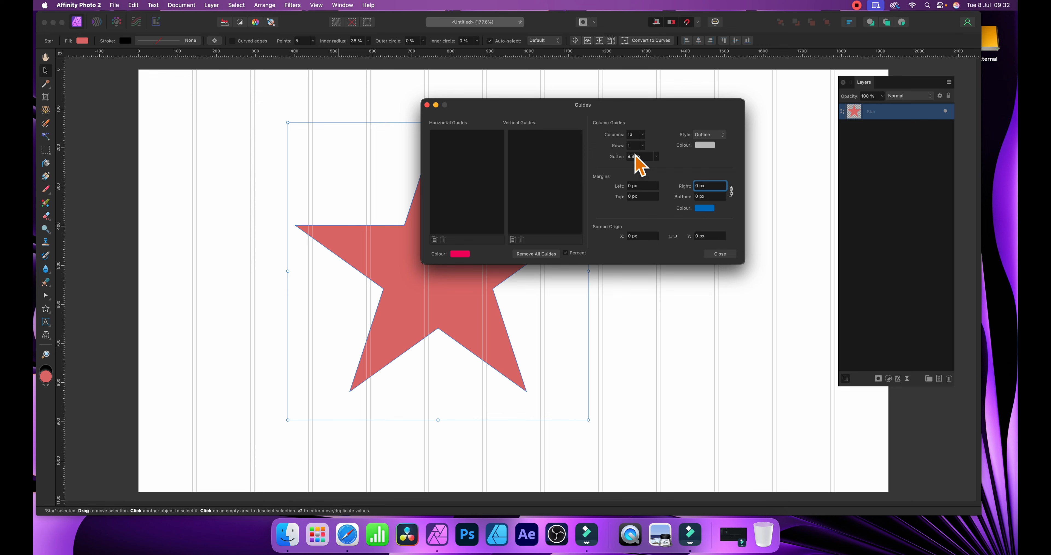
click(657, 156)
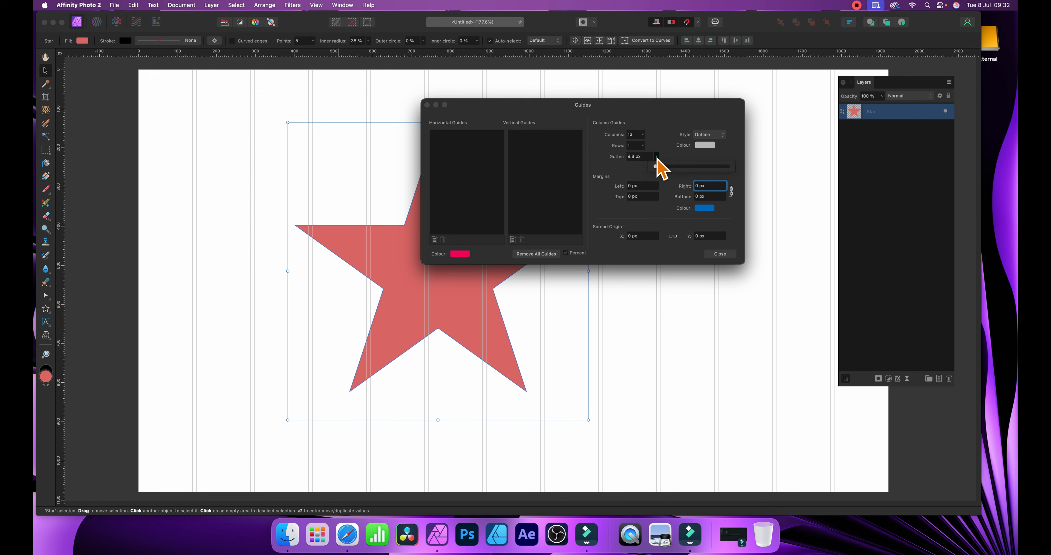
drag(656, 166, 656, 167)
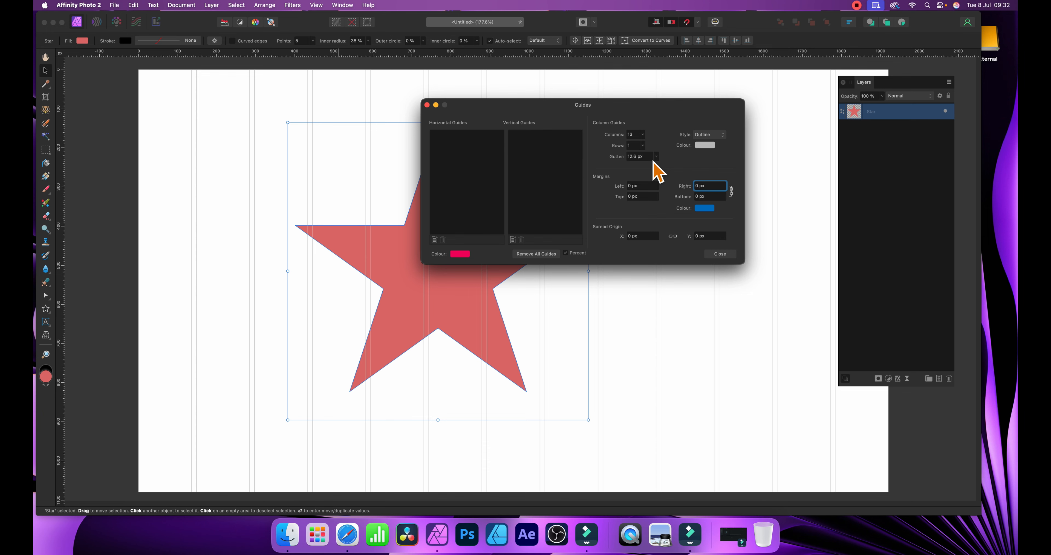
Set the number of rows for the column guides to 8.
drag(643, 146, 656, 156)
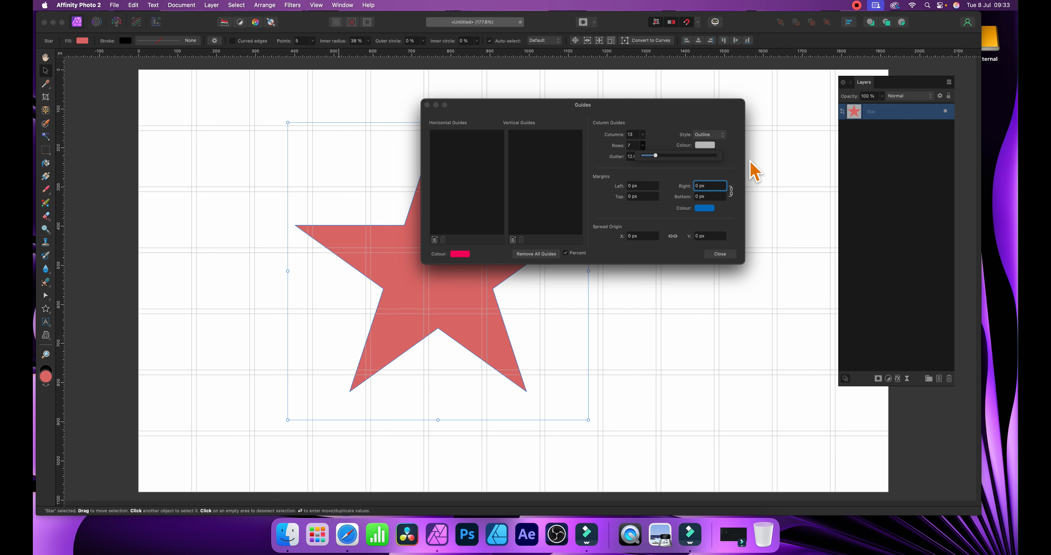
click(618, 164)
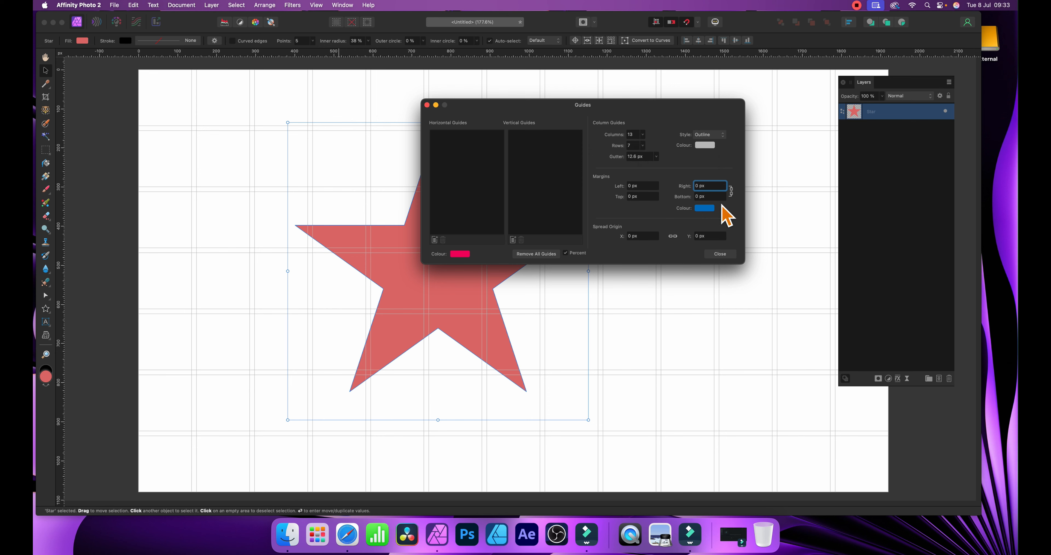
click(643, 145)
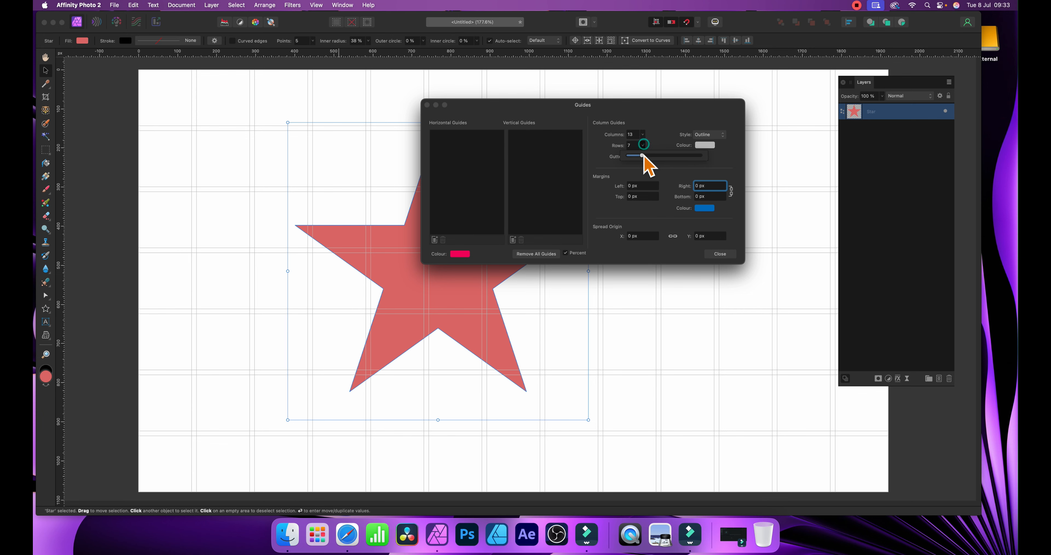
drag(643, 156, 649, 155)
click(613, 140)
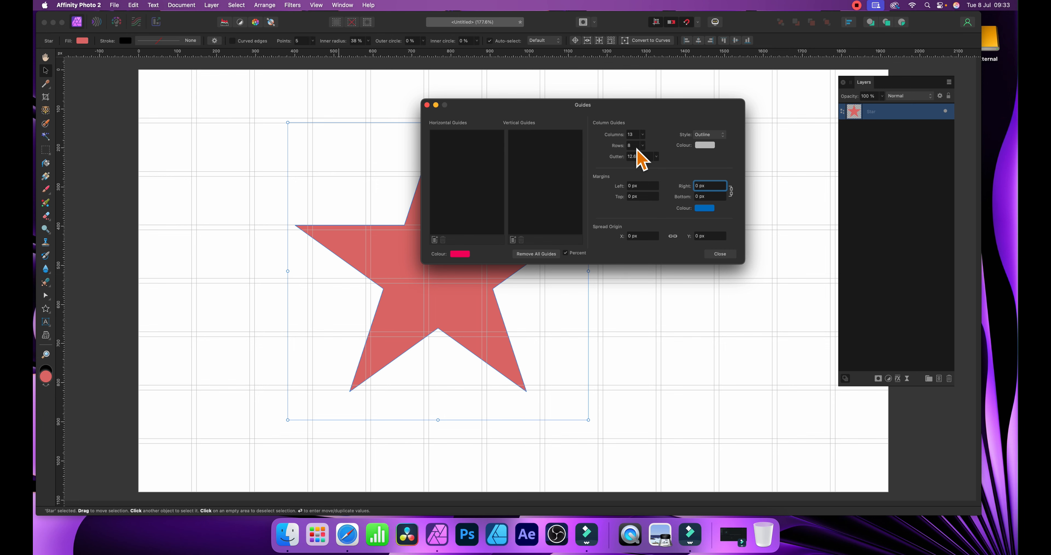
Change the column guides' style to Filled and their colour to red (F62727).
click(709, 135)
click(707, 127)
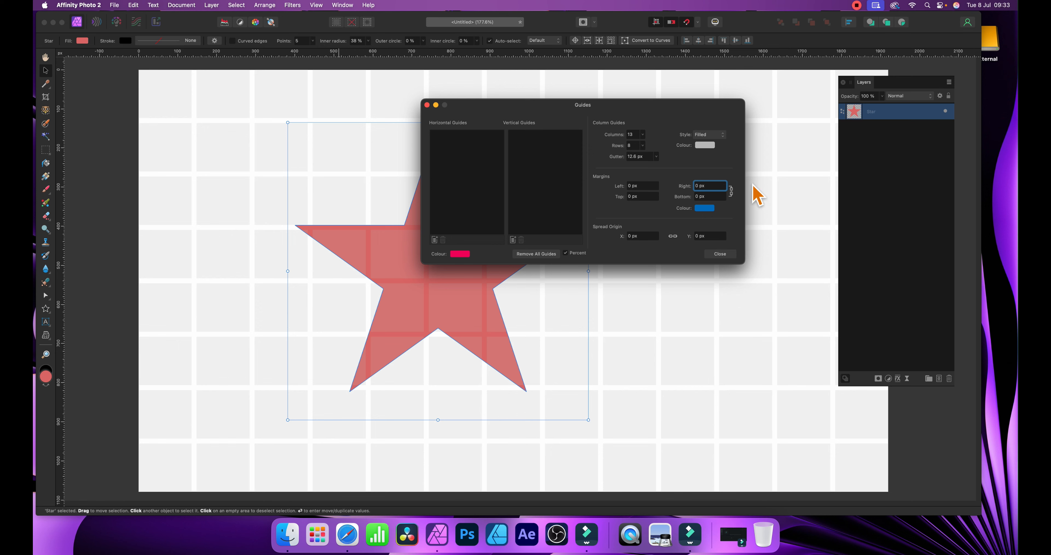
click(706, 144)
drag(739, 220, 763, 226)
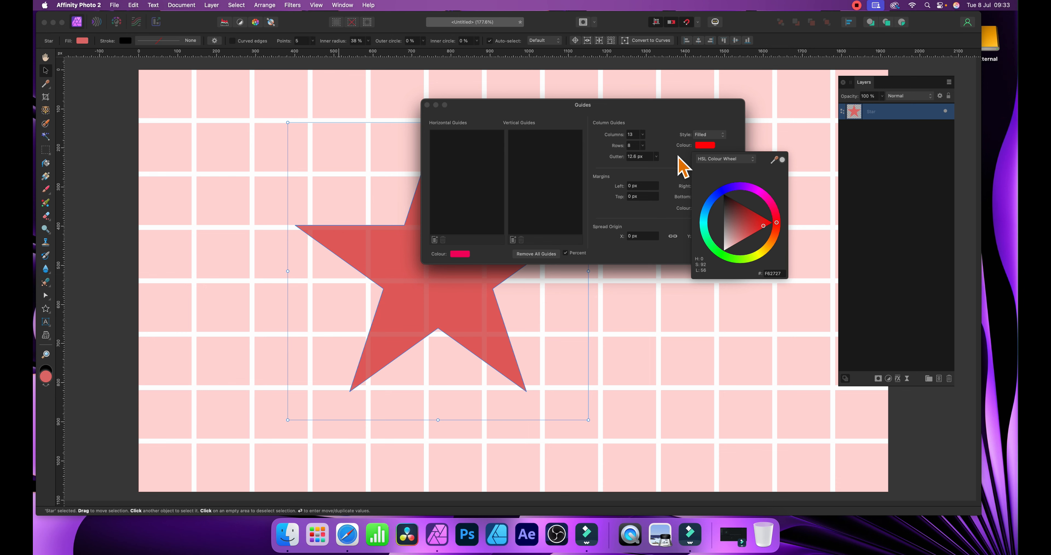
Recolour the column guides to blue-violet (4427F6) and close the guides settings.
click(704, 147)
click(726, 188)
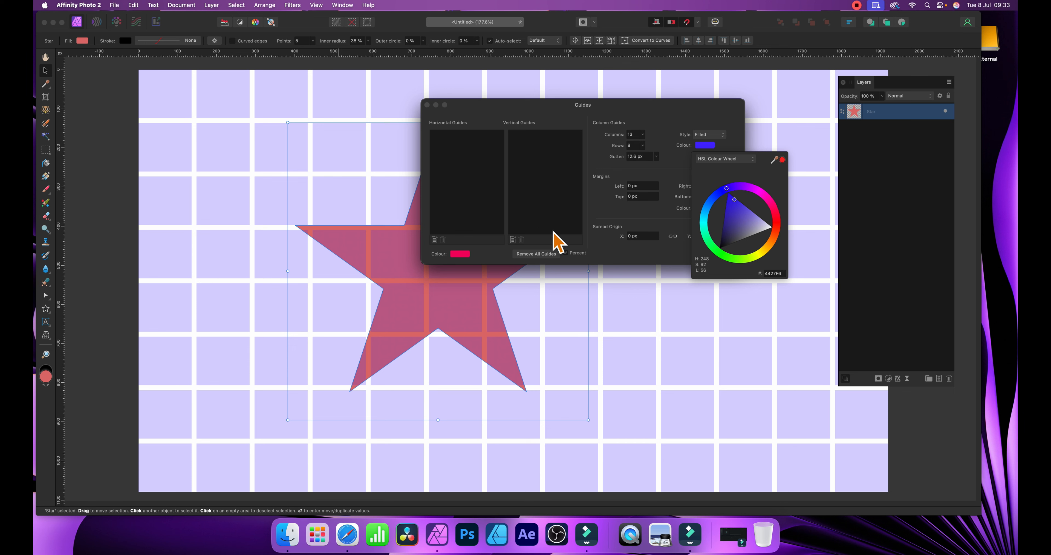
click(676, 178)
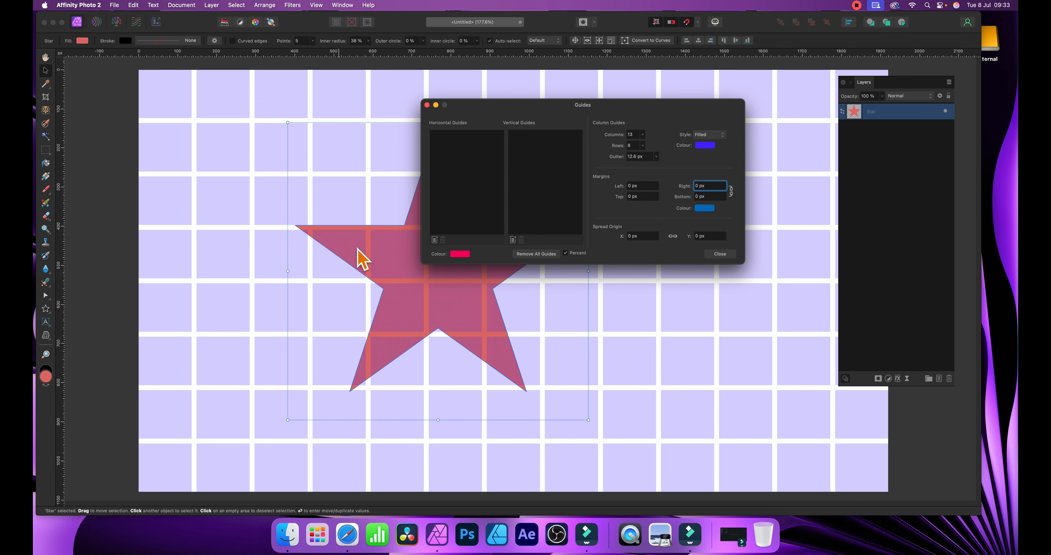
click(720, 253)
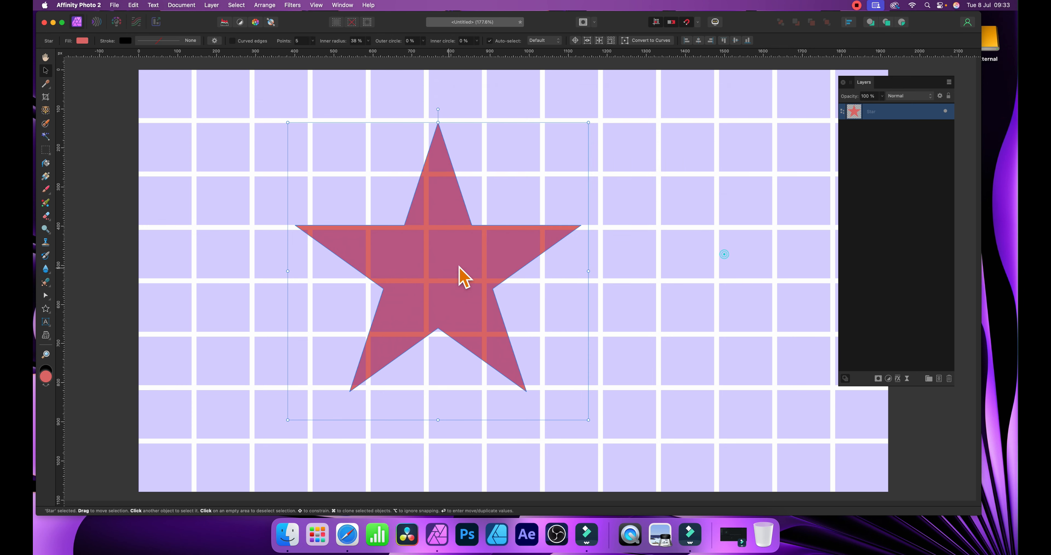
Move the star about 245 px to the right across the filled guide grid.
drag(460, 269, 565, 261)
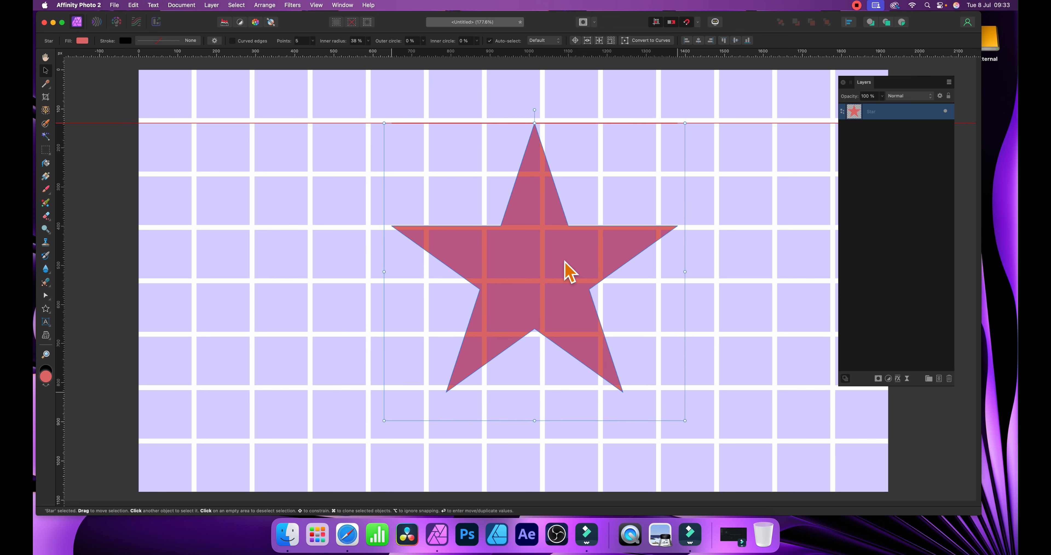
Reset the column guides to 1 column, 1 row and a 0 px gutter in the guides settings.
click(315, 4)
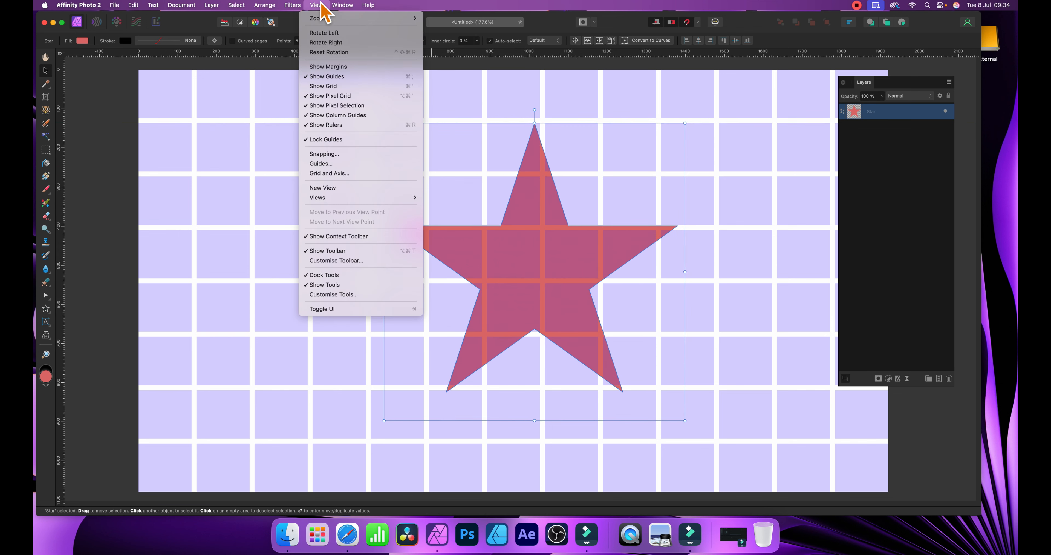
click(326, 164)
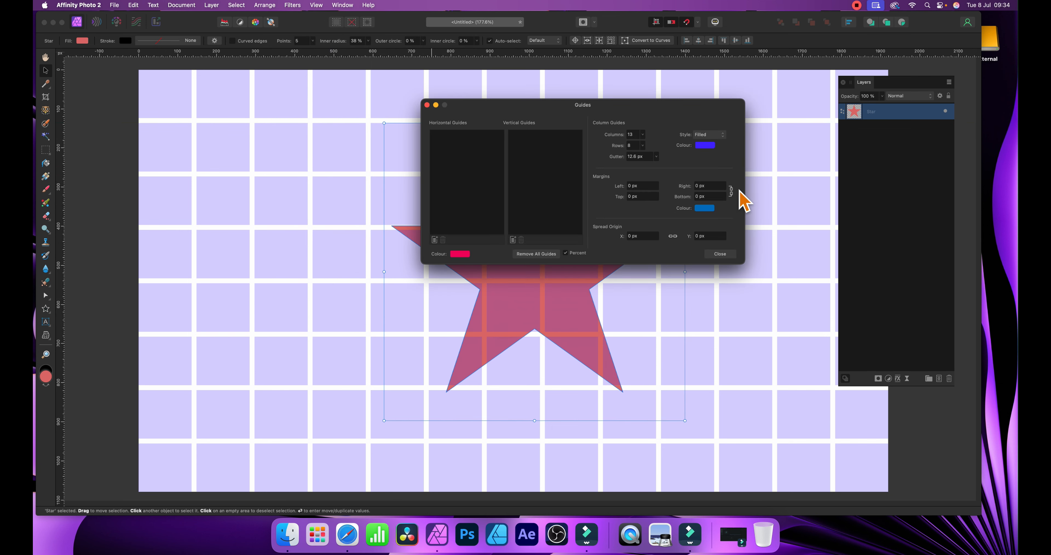
click(643, 134)
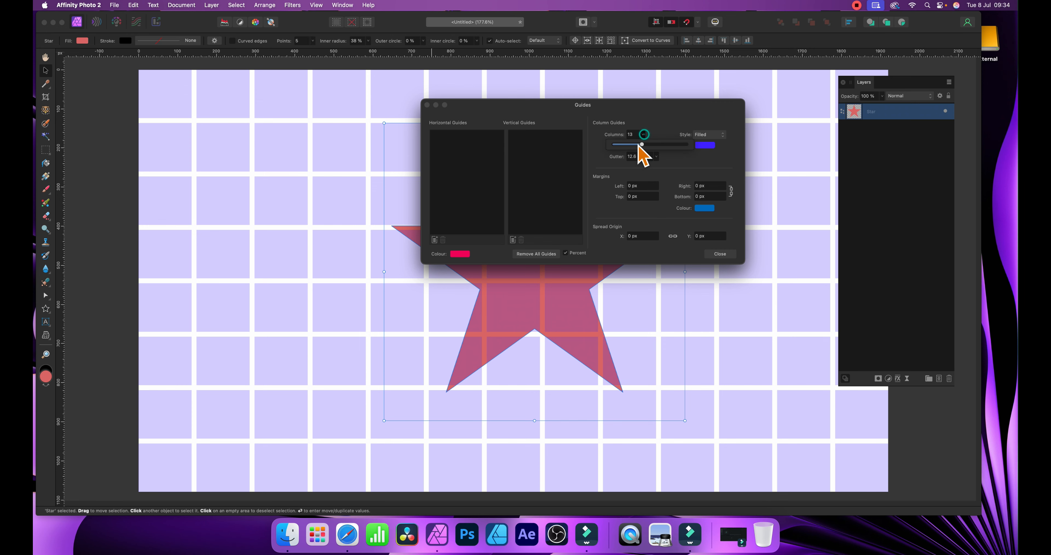
drag(642, 145, 622, 164)
click(643, 145)
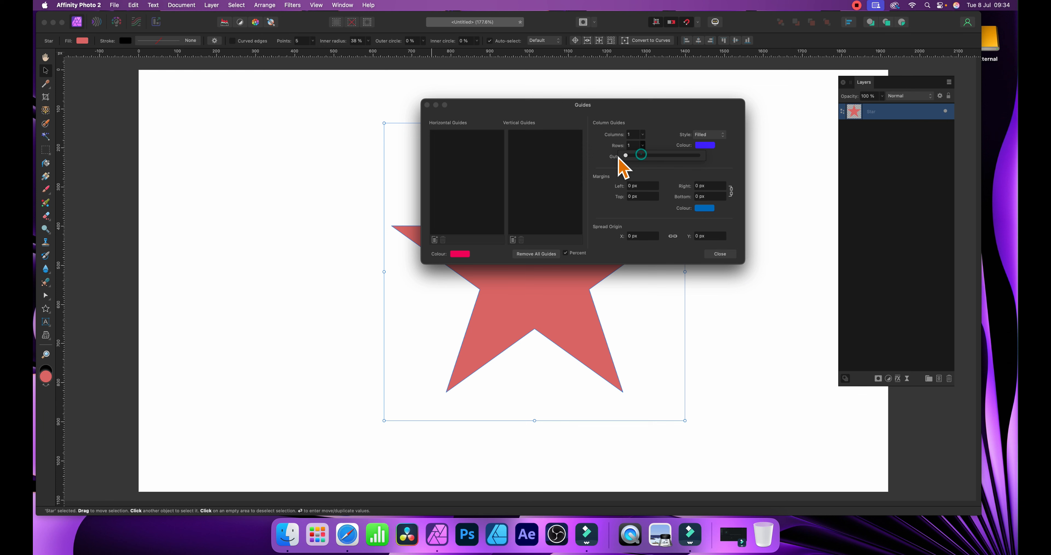
click(656, 156)
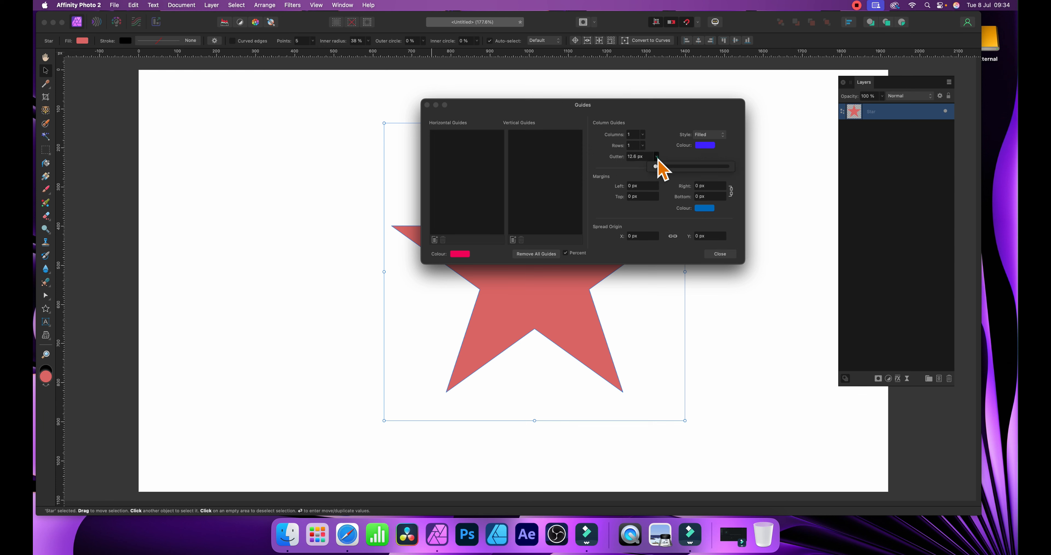
drag(655, 168, 601, 168)
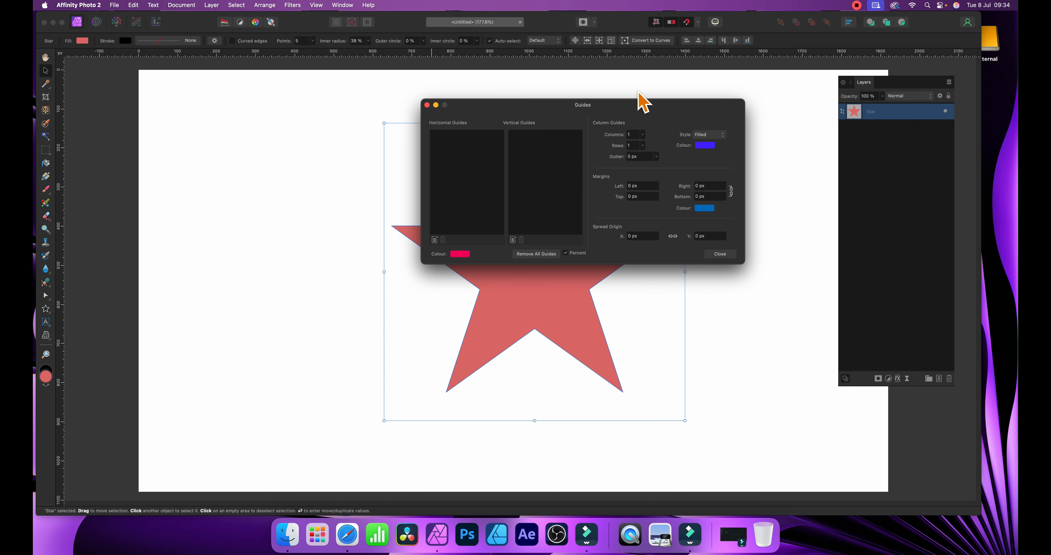
click(722, 253)
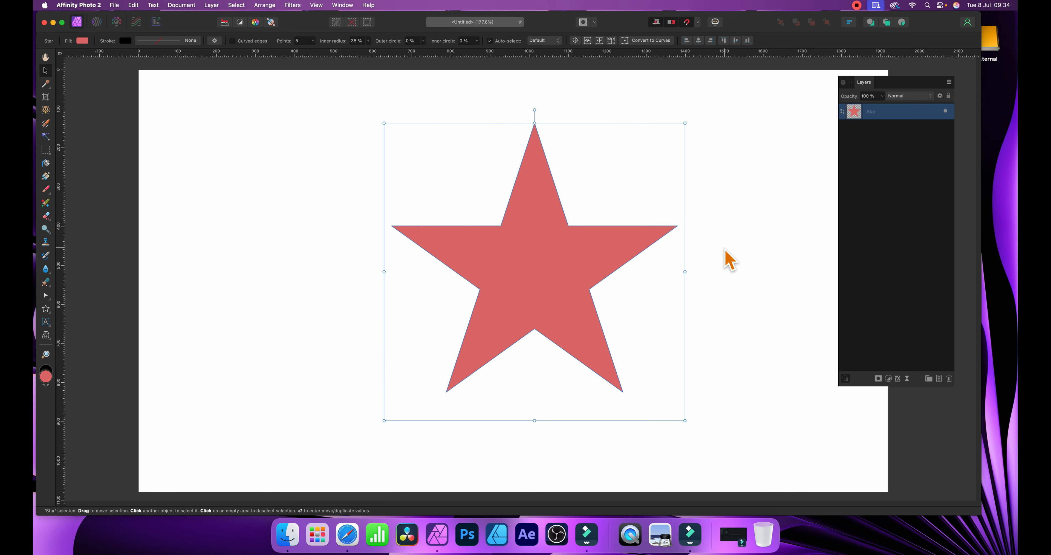